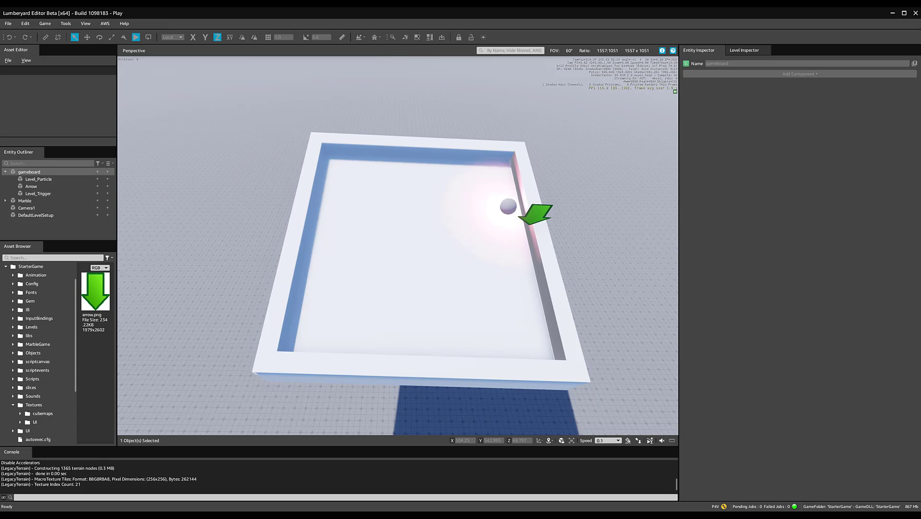
Play-test the marble game by tilting the gameboard to roll the marble into the level trigger, and exit game mode.
key(w)
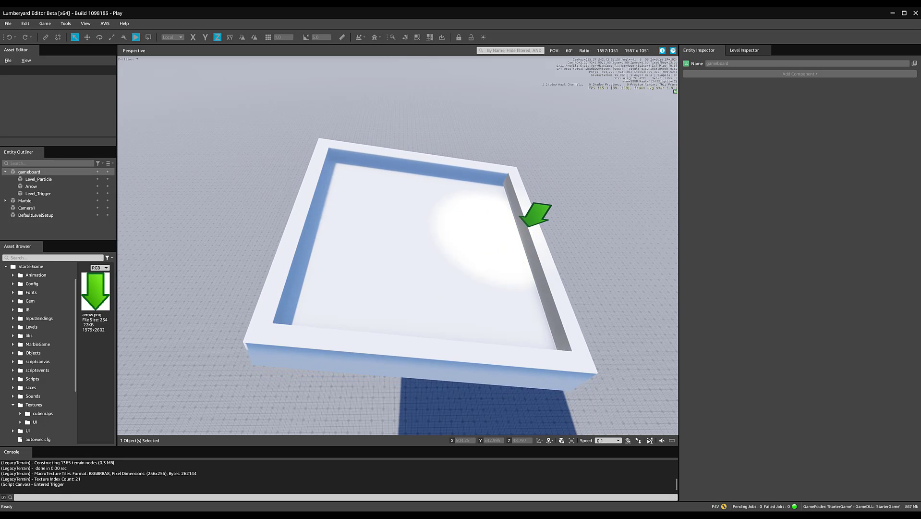
key(a)
key(w)
key(d)
key(a)
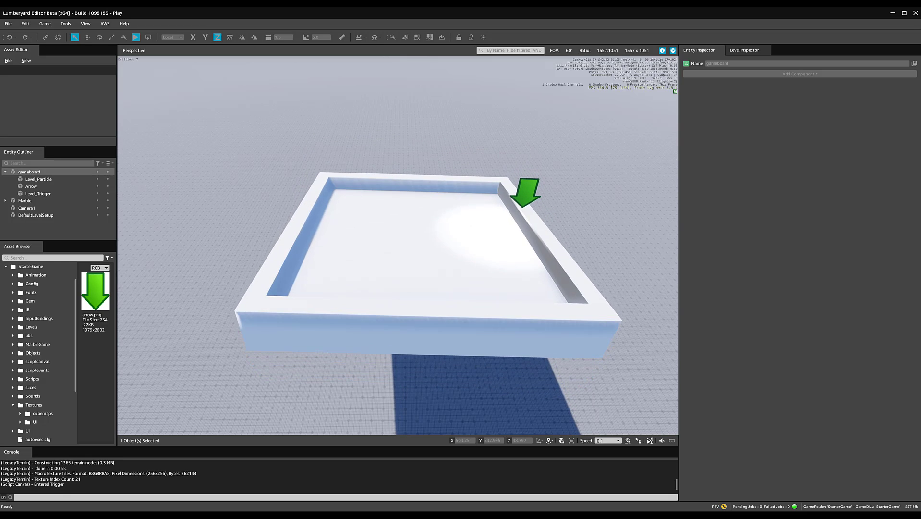
key(Escape)
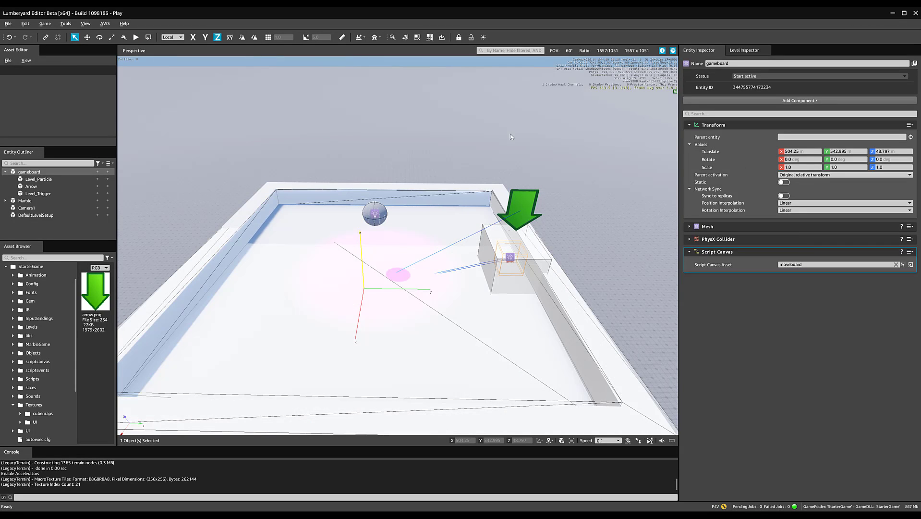
Try moving the Level_Particle entity upward with the Move tool, and undo the move.
alt+middle_drag(537, 257, 543, 224)
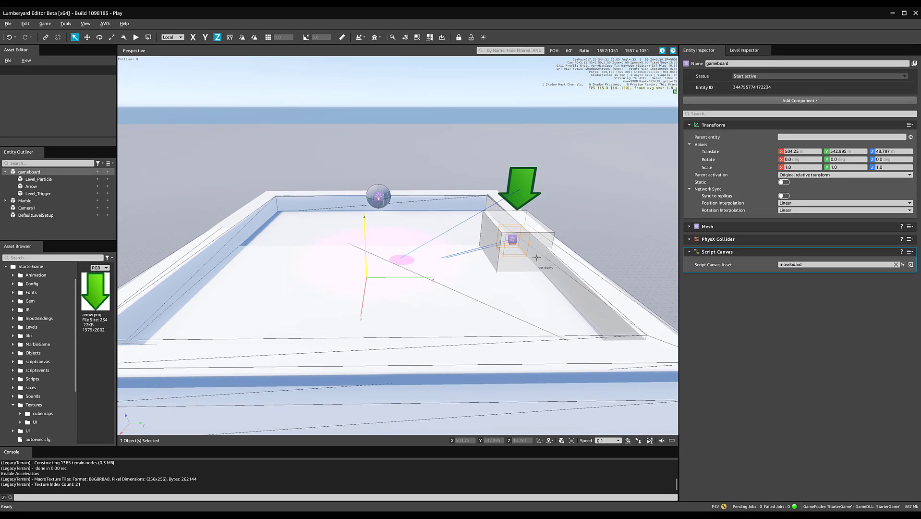
click(513, 240)
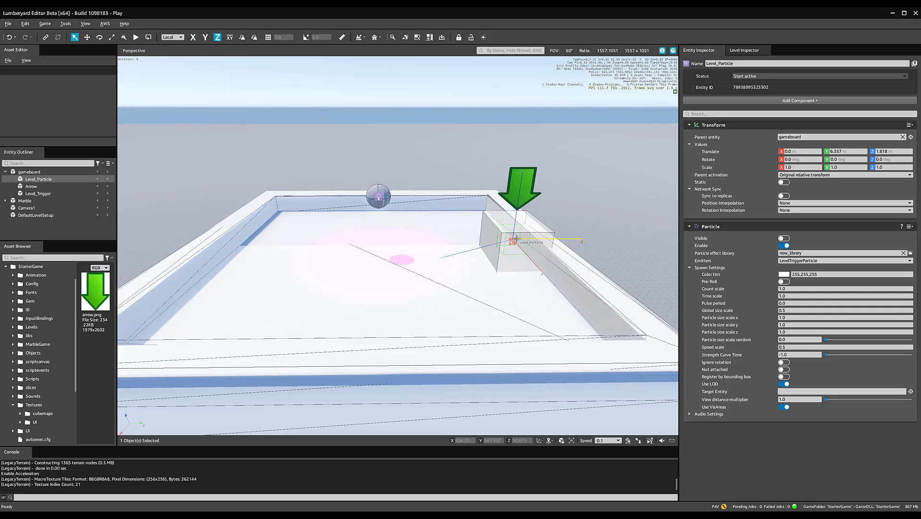
key(2)
key(1)
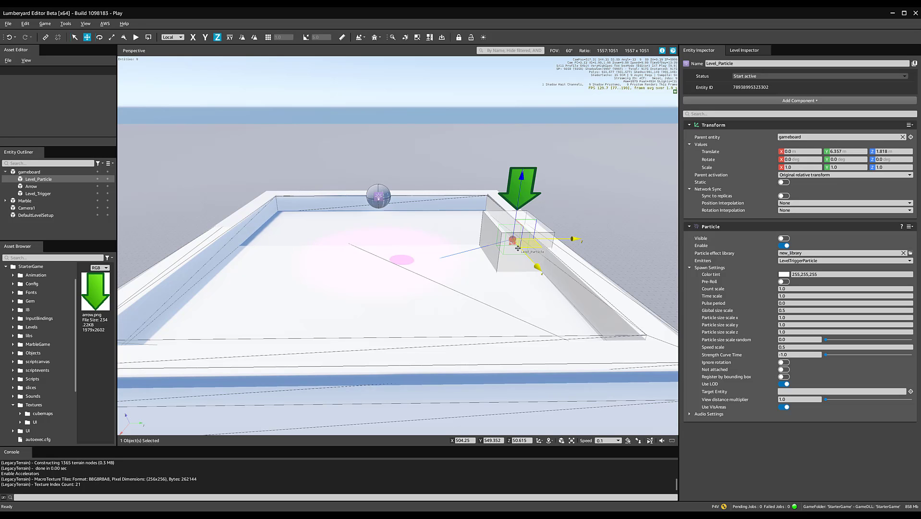
drag(518, 187, 531, 79)
key(ctrl+z)
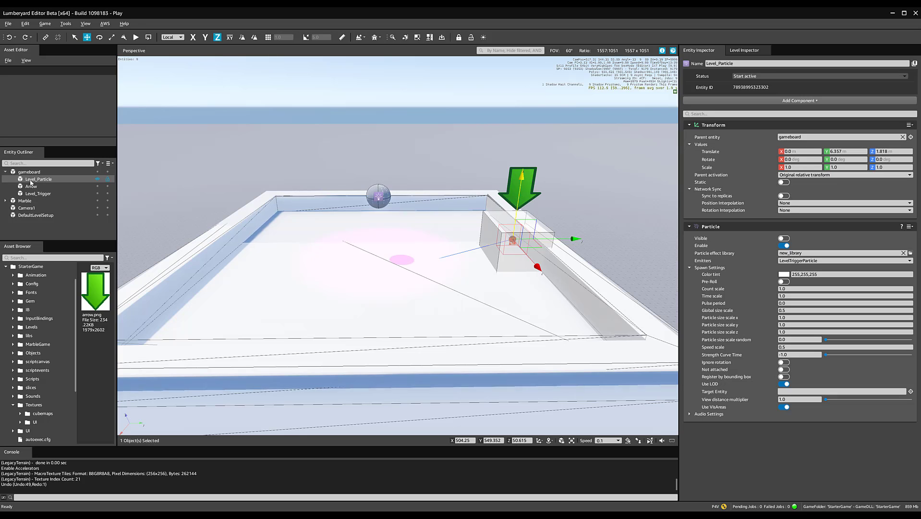
Open the gameboard's moveboard script canvas and examine the node group that handles the level switch and destroys the marble.
alt+middle_drag(348, 300, 365, 313)
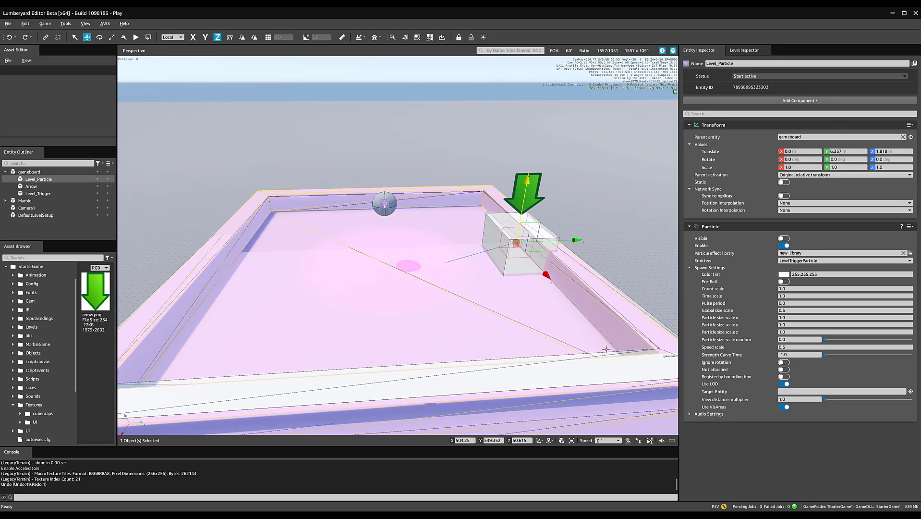
click(365, 314)
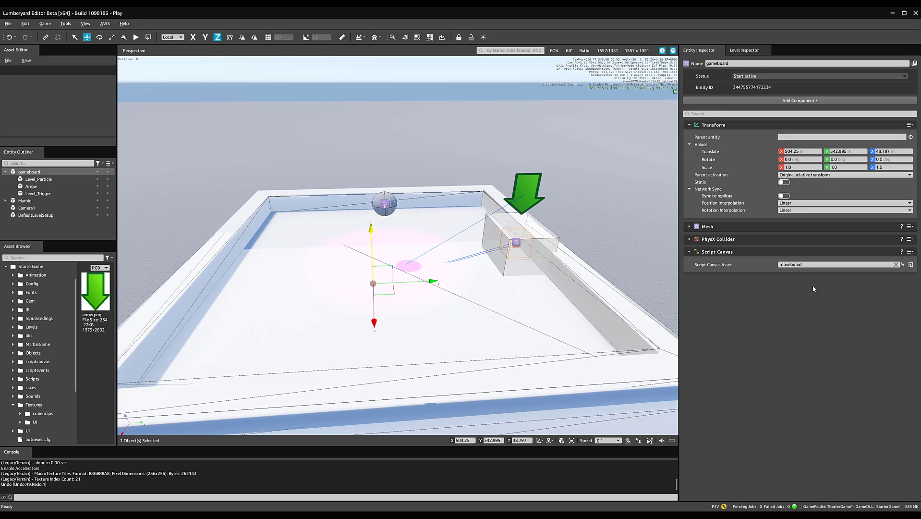
click(910, 265)
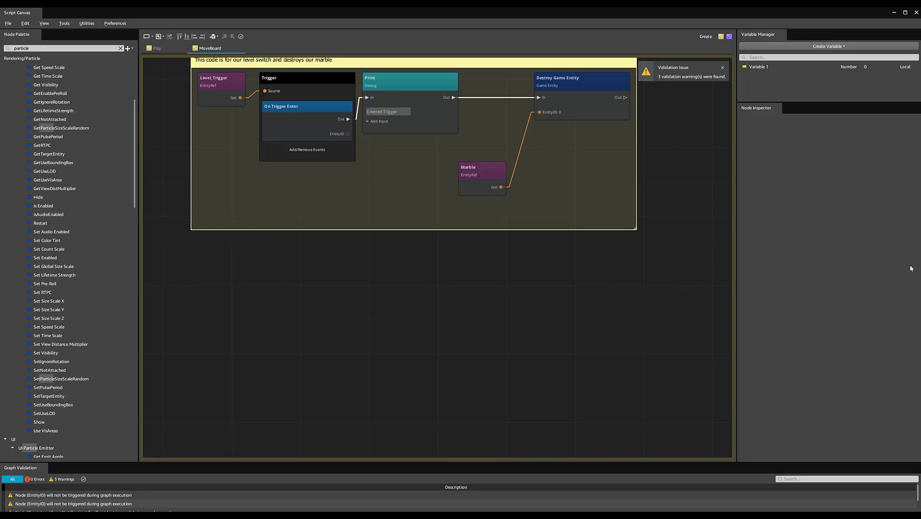
middle_drag(443, 327, 496, 358)
scroll(496, 359, down, 1)
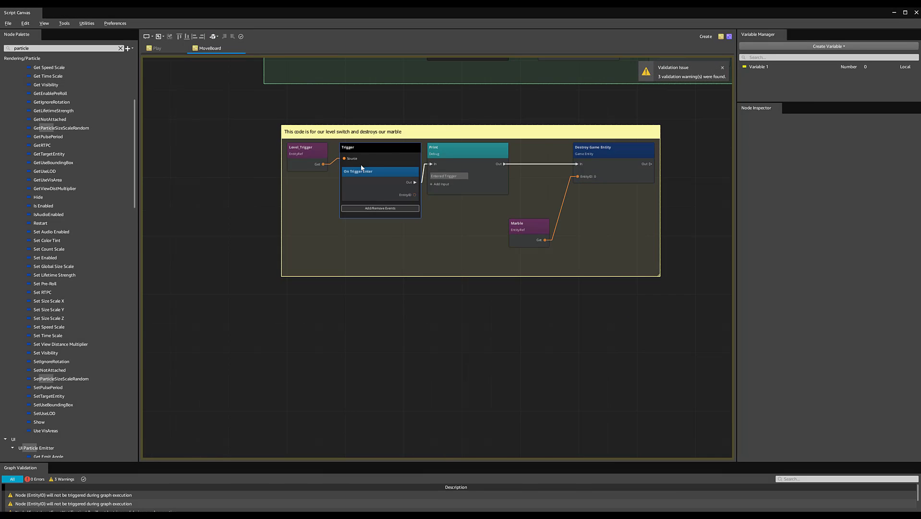
middle_drag(420, 359, 379, 338)
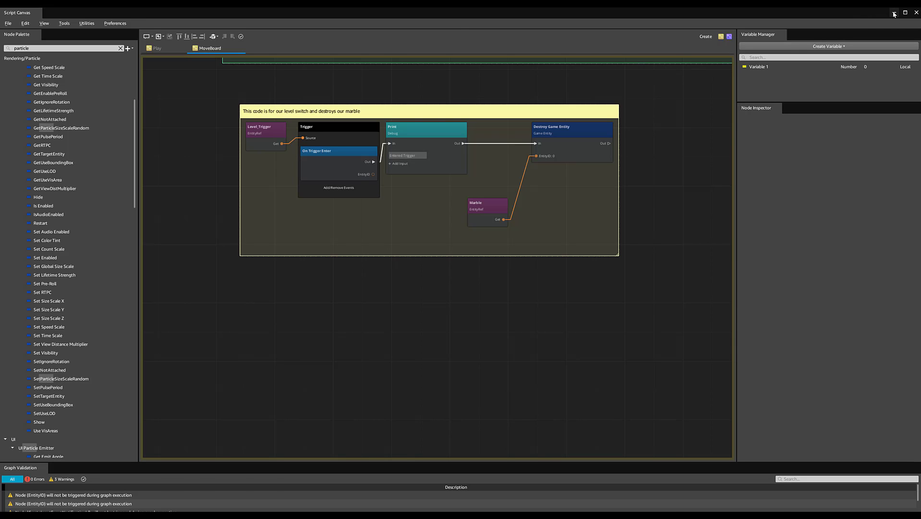
Add a reference to the Level_Particle entity to the MoveBoard graph and place the node below the level switch group.
click(893, 13)
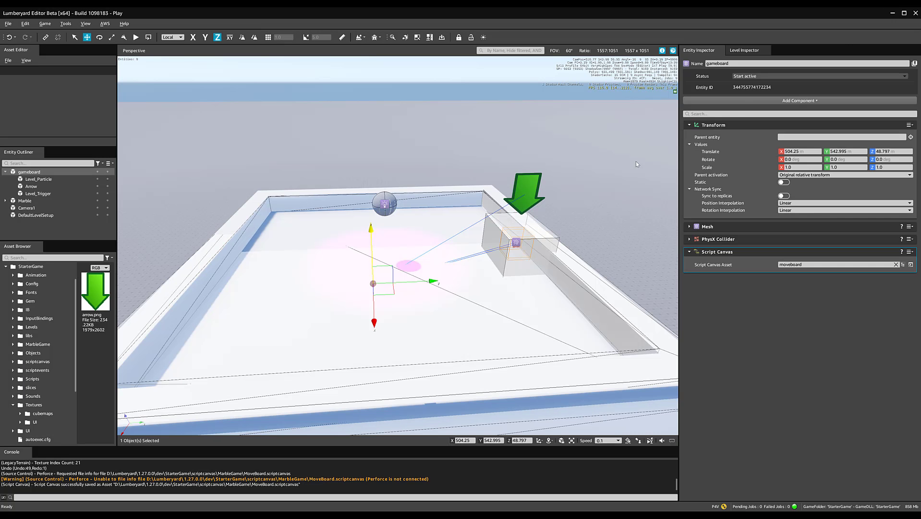
click(52, 179)
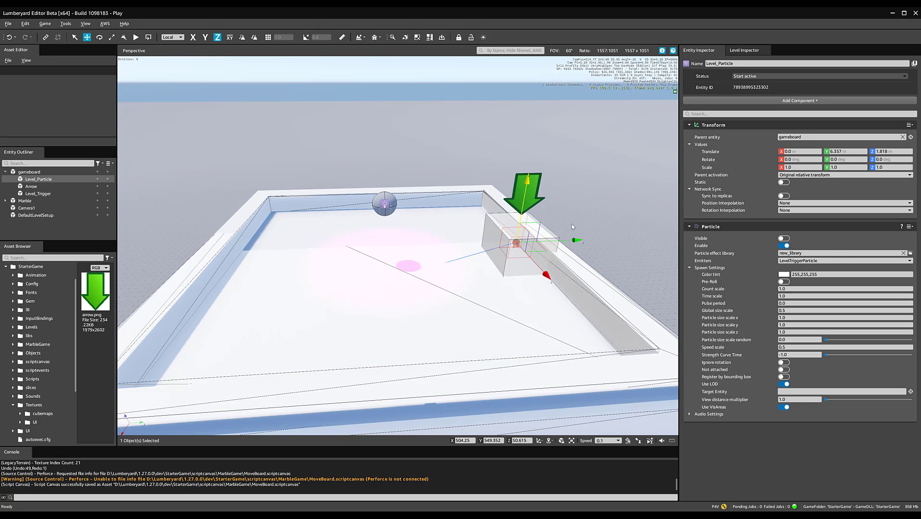
mouse_move(132, 518)
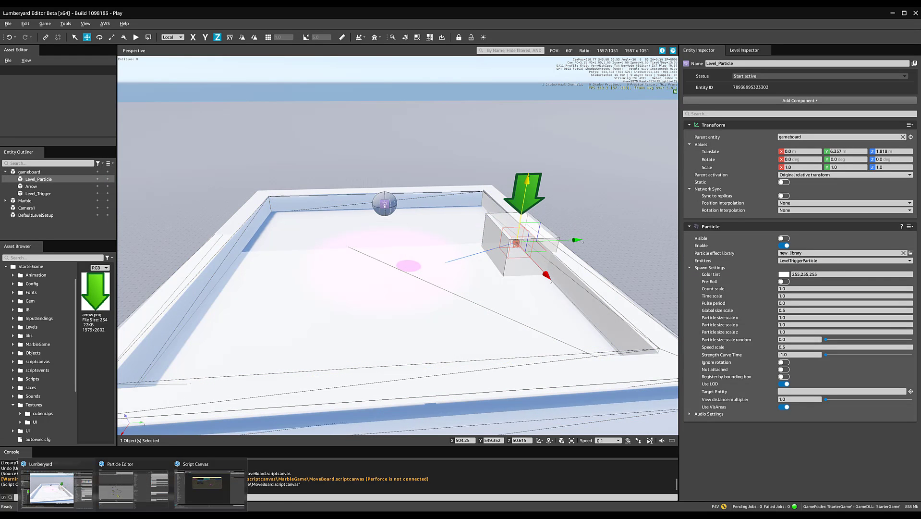
click(209, 482)
right_click(365, 297)
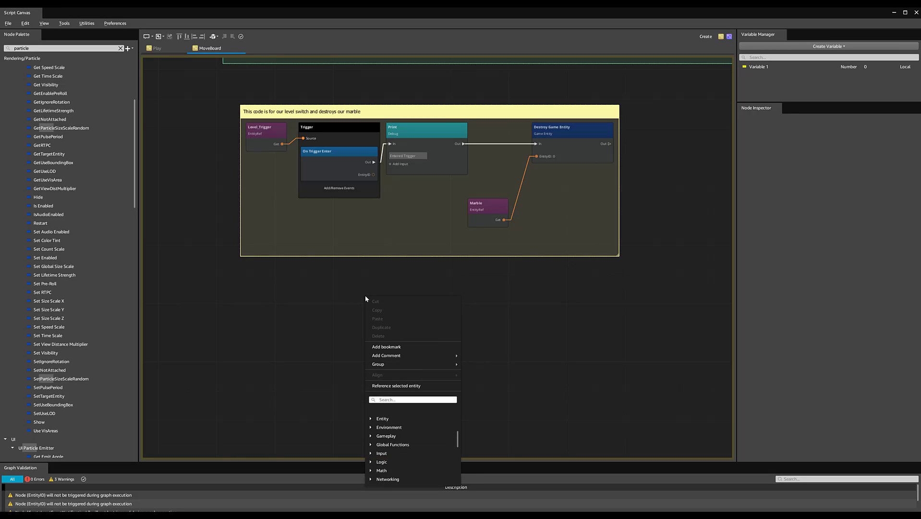
click(406, 386)
right_drag(246, 327, 256, 343)
scroll(248, 334, up, 2)
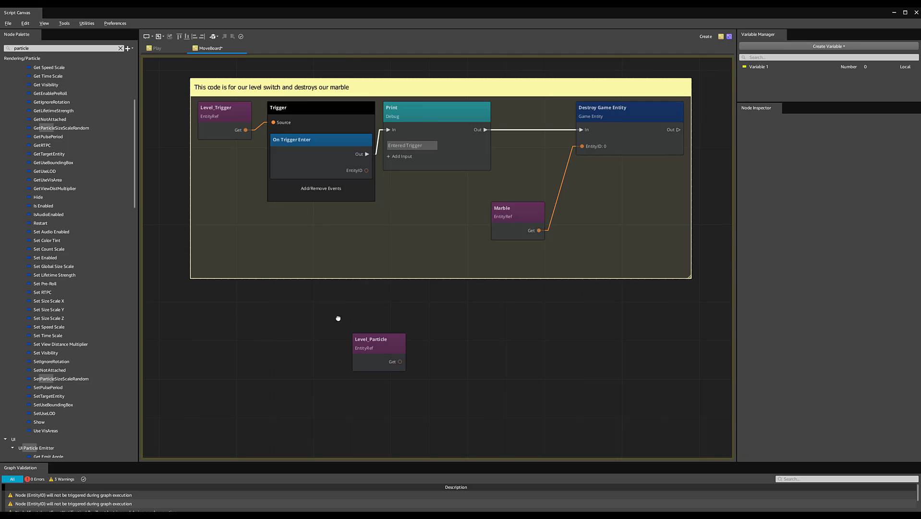
right_drag(338, 318, 290, 336)
drag(326, 357, 284, 327)
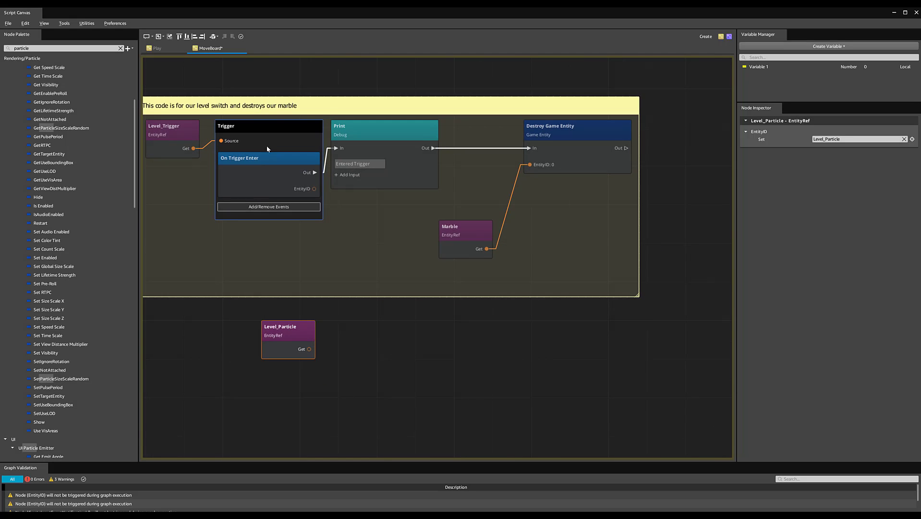
Duplicate the Level_Trigger reference and its connected On Trigger Enter node, and place the copies below the Level_Particle node.
right_drag(255, 208, 358, 230)
drag(366, 148, 362, 166)
click(275, 150)
click(369, 174)
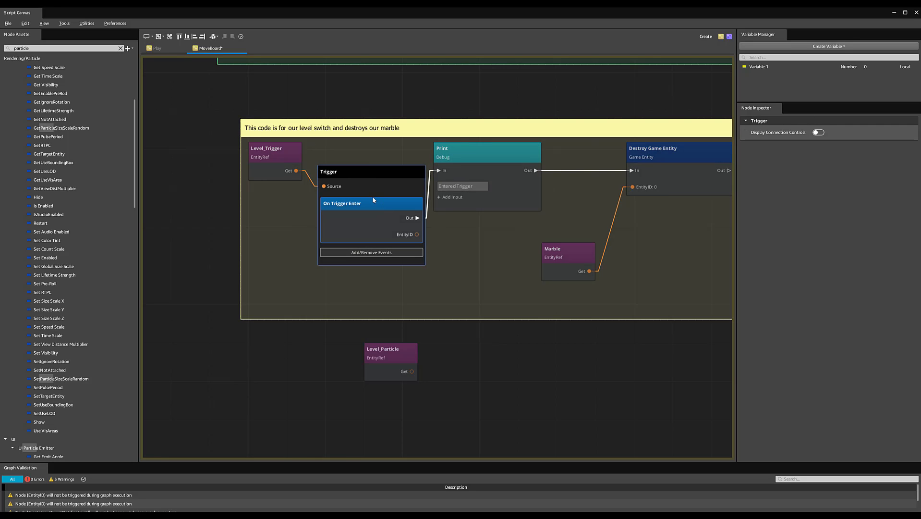
drag(267, 152, 391, 213)
middle_drag(476, 340, 486, 250)
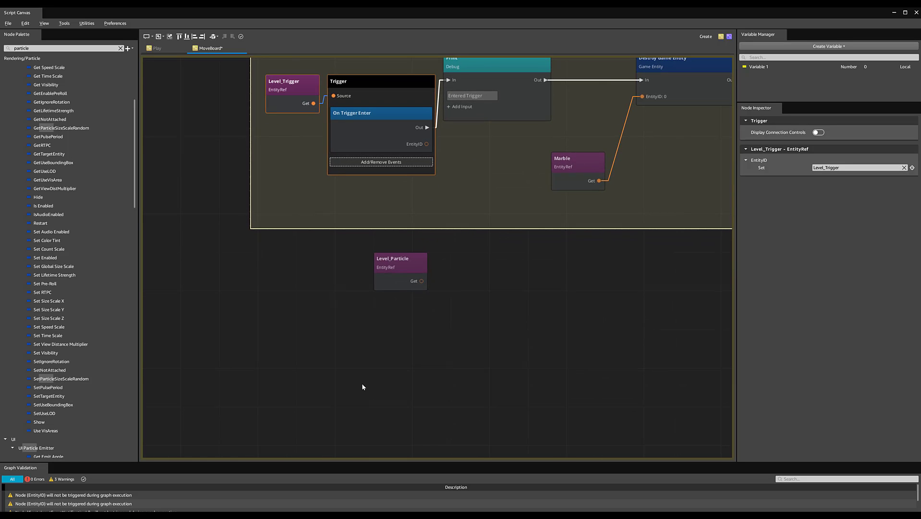
key(ctrl+v)
drag(503, 264, 372, 340)
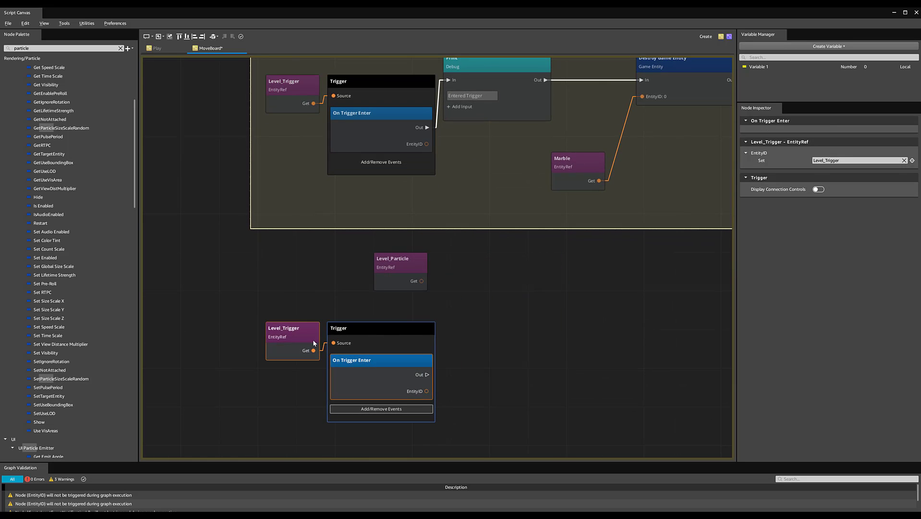
Nudge the copied trigger nodes and the Level_Particle reference into place below the level switch group.
middle_drag(509, 367, 488, 326)
scroll(487, 325, up, 1)
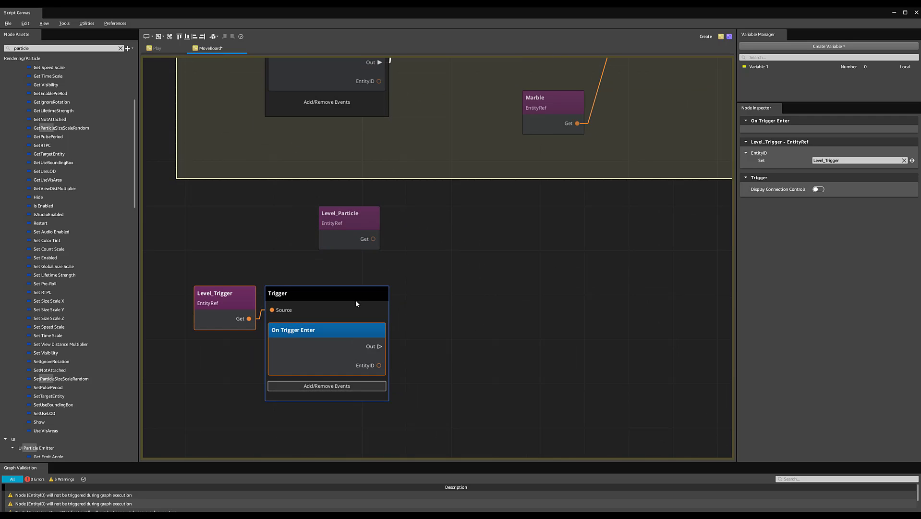
drag(355, 300, 360, 295)
middle_drag(385, 112, 390, 194)
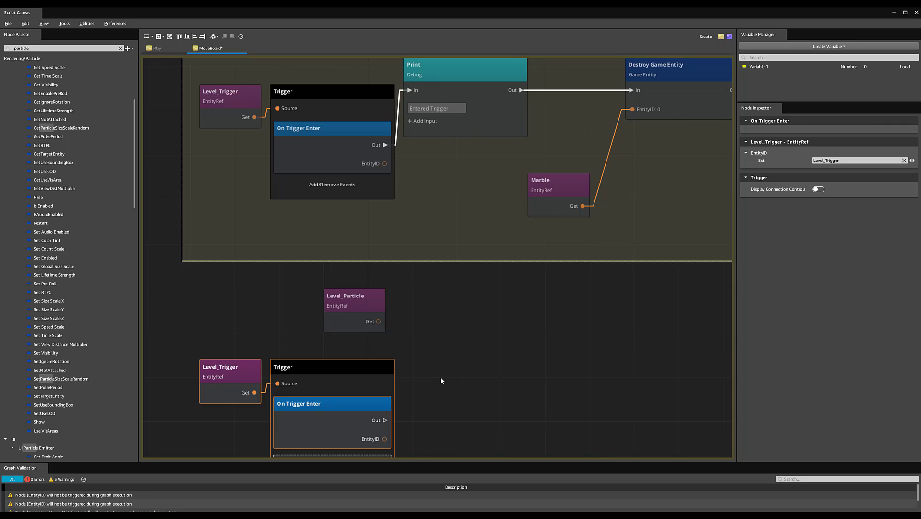
middle_drag(446, 364, 460, 337)
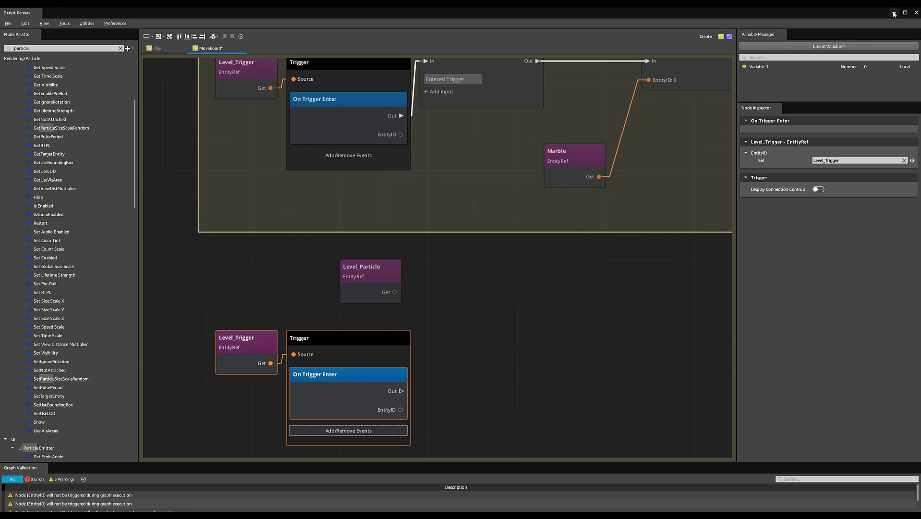
drag(379, 274, 371, 275)
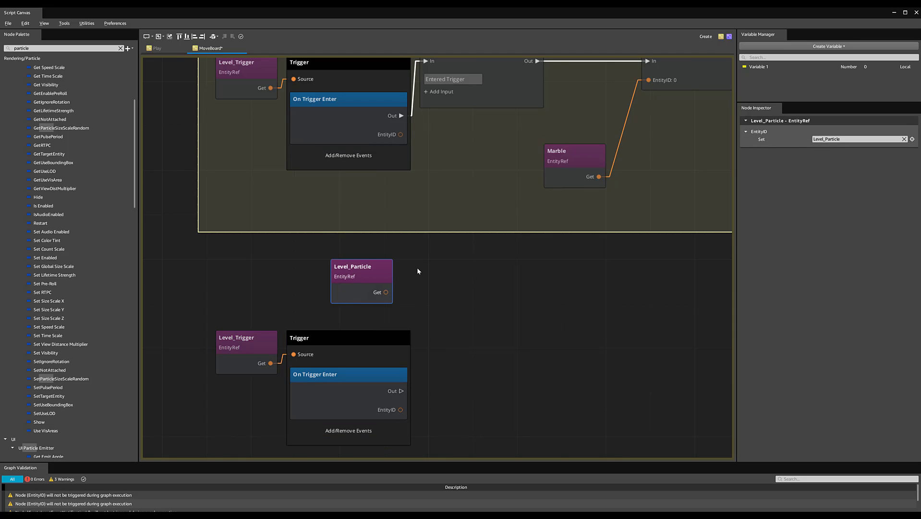
In the Lumberyard Editor, toggle Level_Particle's Visible option on and back off, and return to the MoveBoard graph in Script Canvas.
click(893, 12)
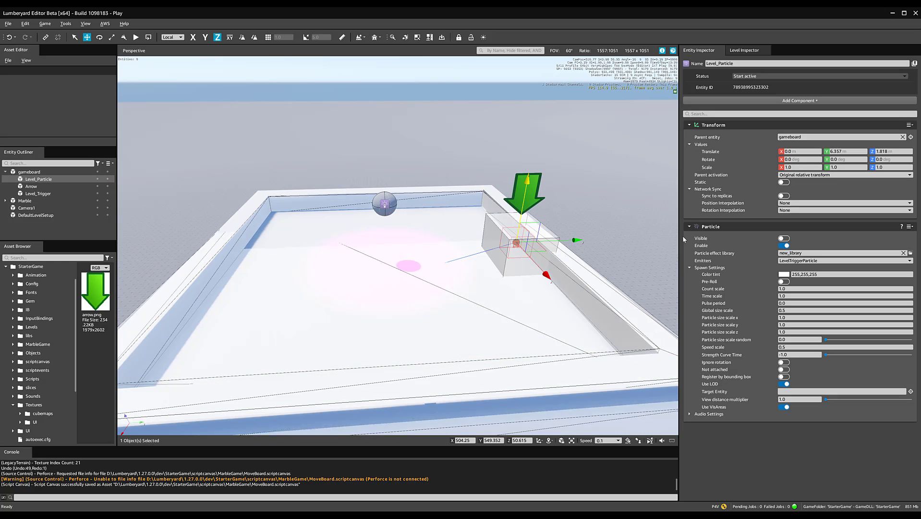
click(784, 237)
click(783, 237)
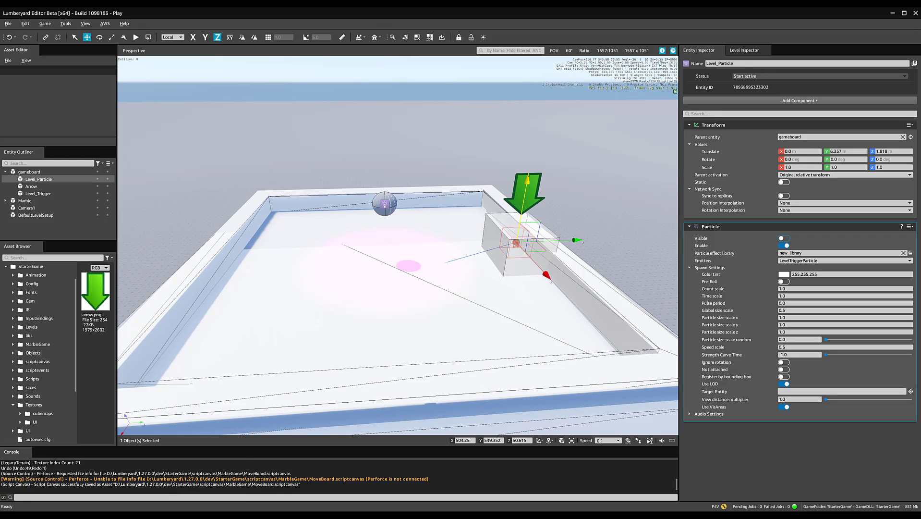
mouse_move(132, 515)
click(207, 491)
middle_drag(468, 309, 473, 239)
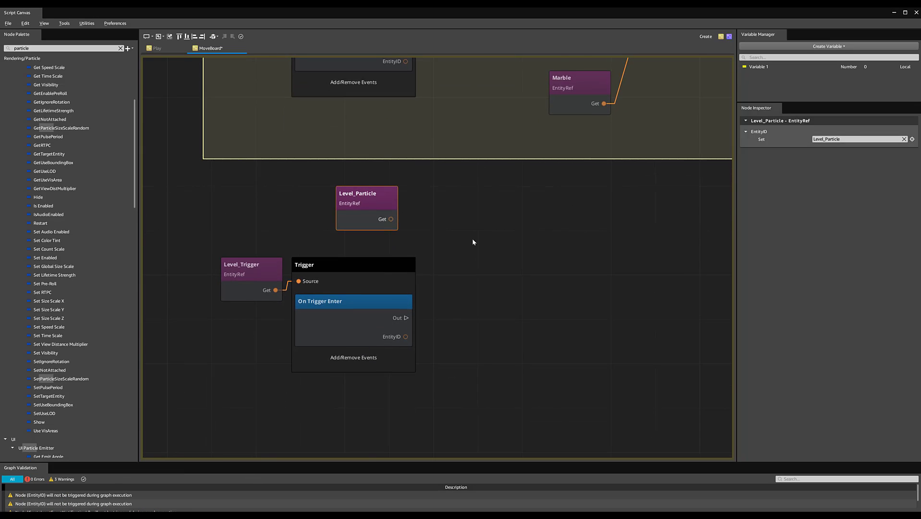
scroll(472, 243, up, 1)
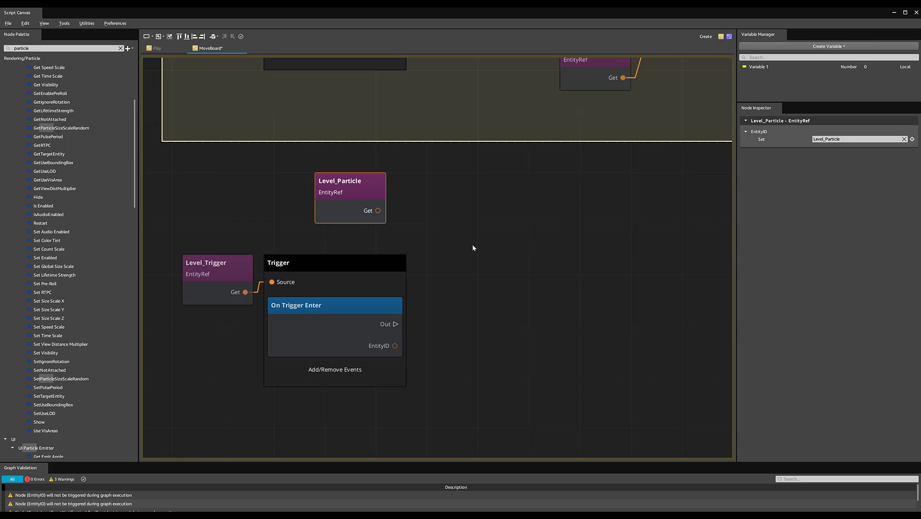
Switch back to the Lumberyard Editor and open the Particle Editor.
click(893, 14)
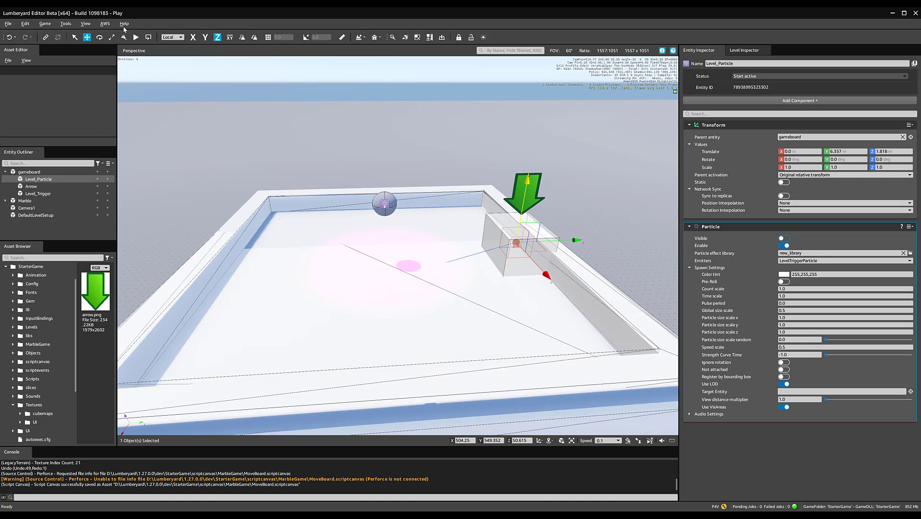
click(66, 24)
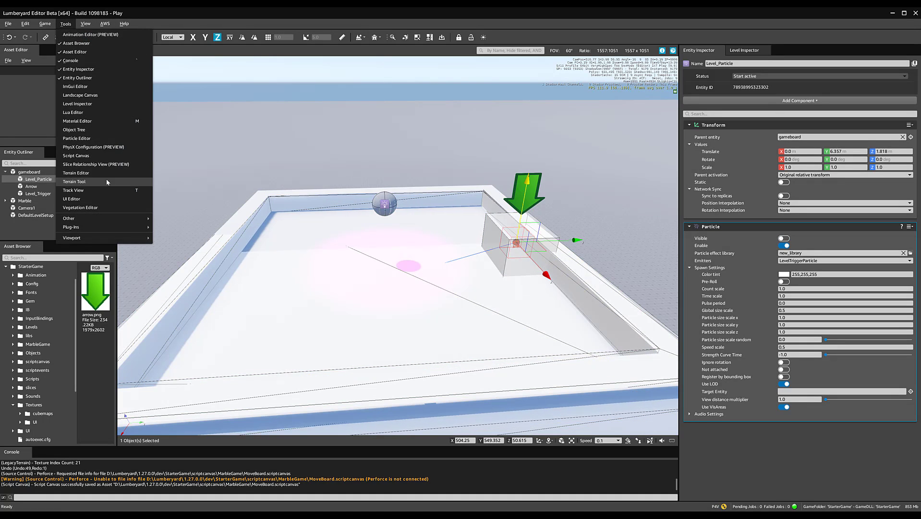
click(103, 138)
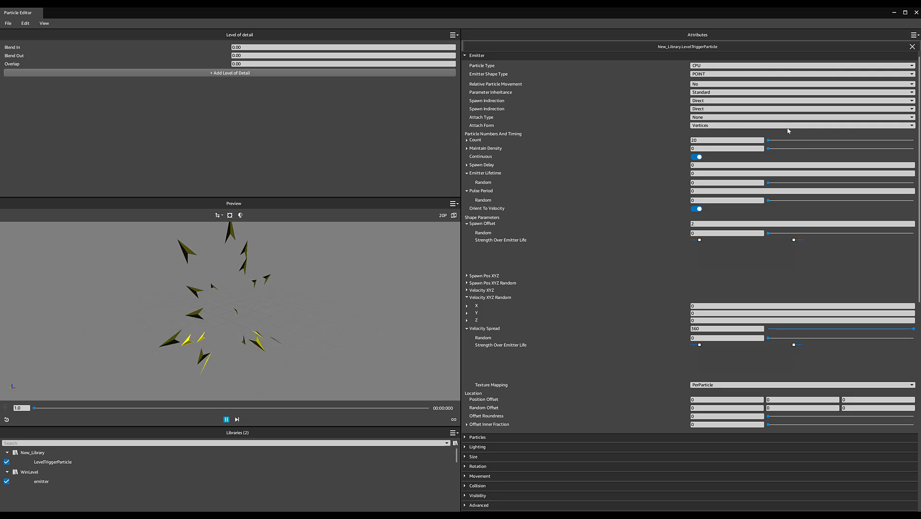
Preview LevelTriggerParticle with Continuous emission turned off, and turn it back on.
click(700, 159)
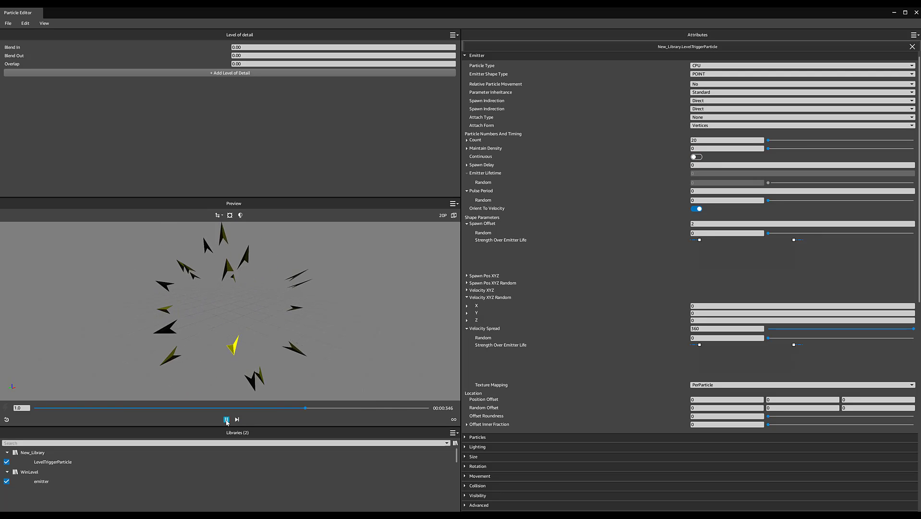
click(699, 159)
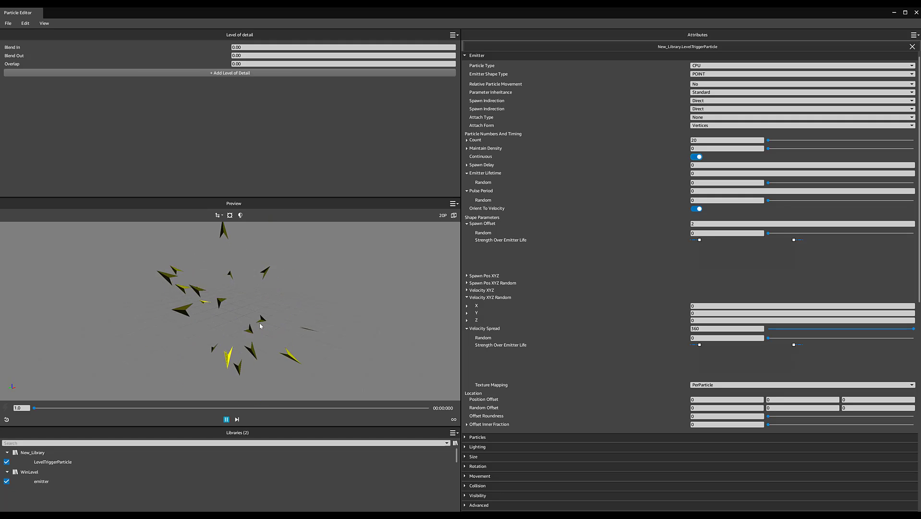
Inspect LevelTriggerParticle's Spawn Delay settings in the Particle Editor, and return to the MoveBoard graph in Script Canvas.
click(467, 165)
click(704, 164)
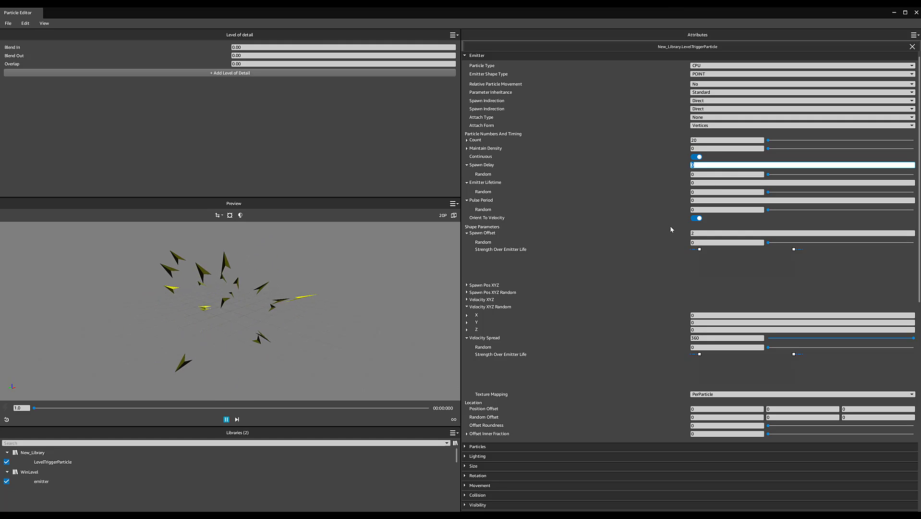
click(333, 292)
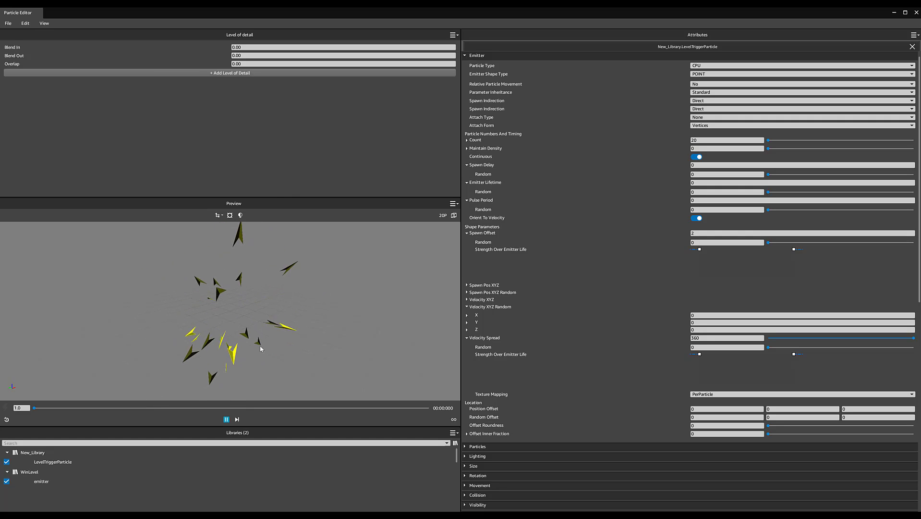
click(894, 13)
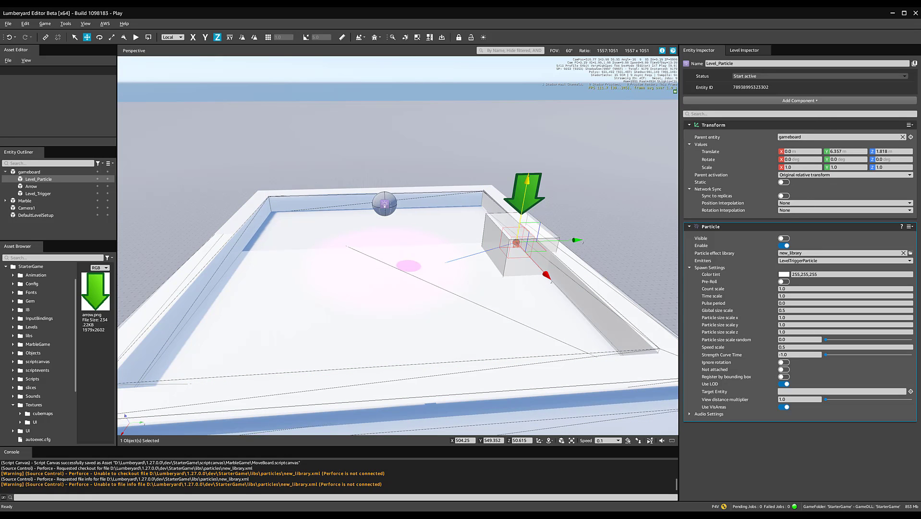
mouse_move(132, 515)
click(210, 482)
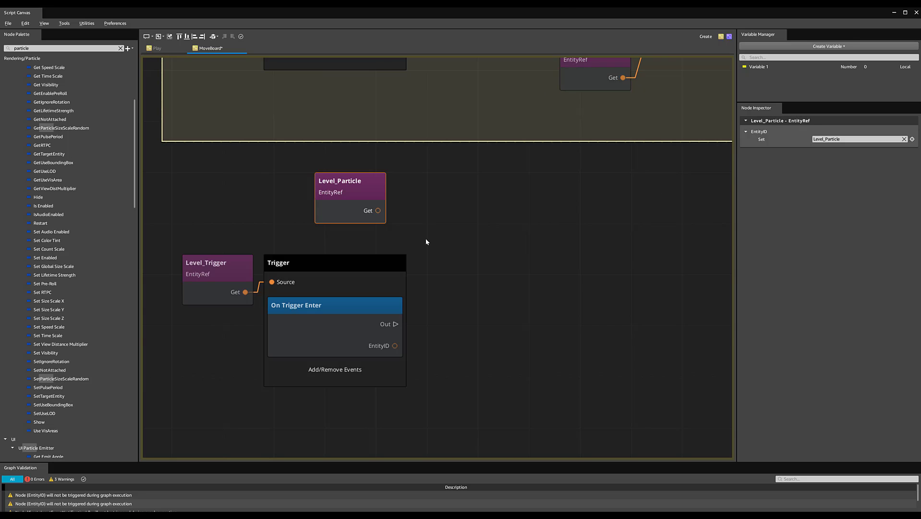
click(229, 271)
right_drag(440, 275, 440, 312)
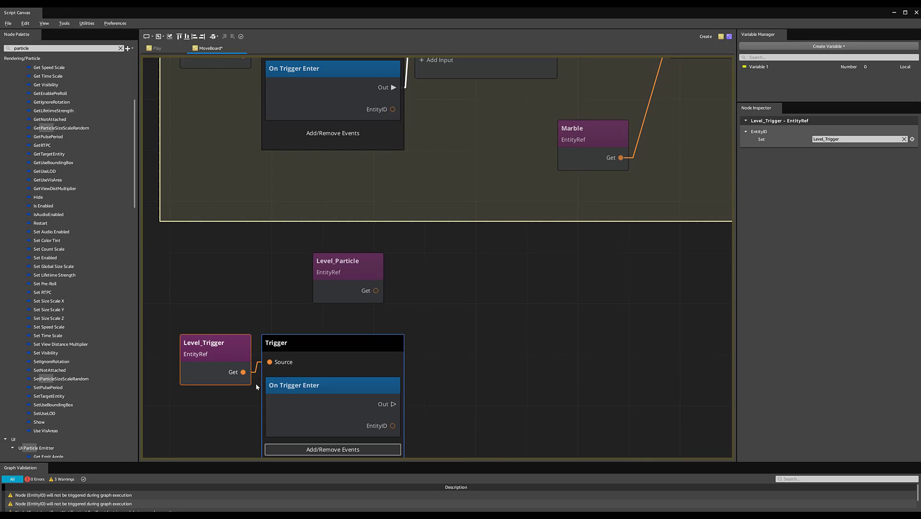
scroll(321, 212, down, 1)
scroll(322, 212, down, 1)
drag(378, 126, 430, 323)
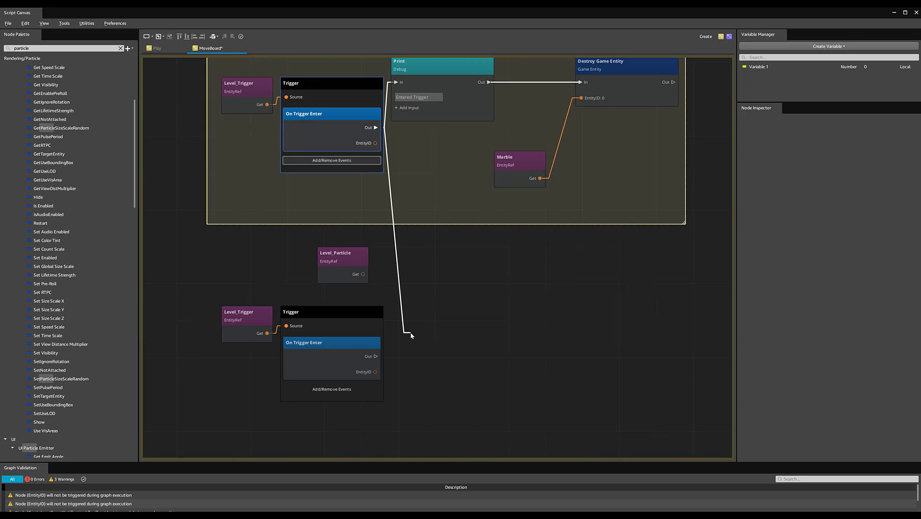
drag(410, 315, 399, 145)
click(312, 241)
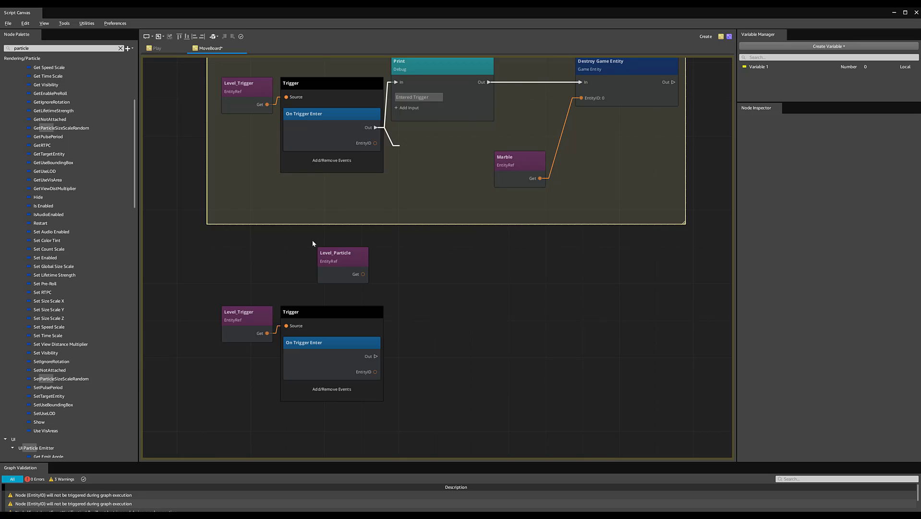
Try to add a visibility node from Level_Particle's Get output by searching for "vis".
drag(362, 274, 428, 312)
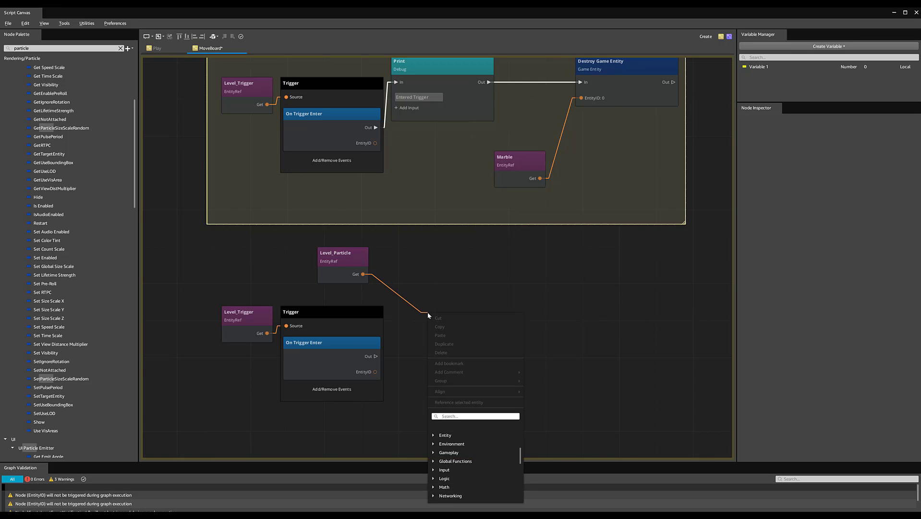
text(vis)
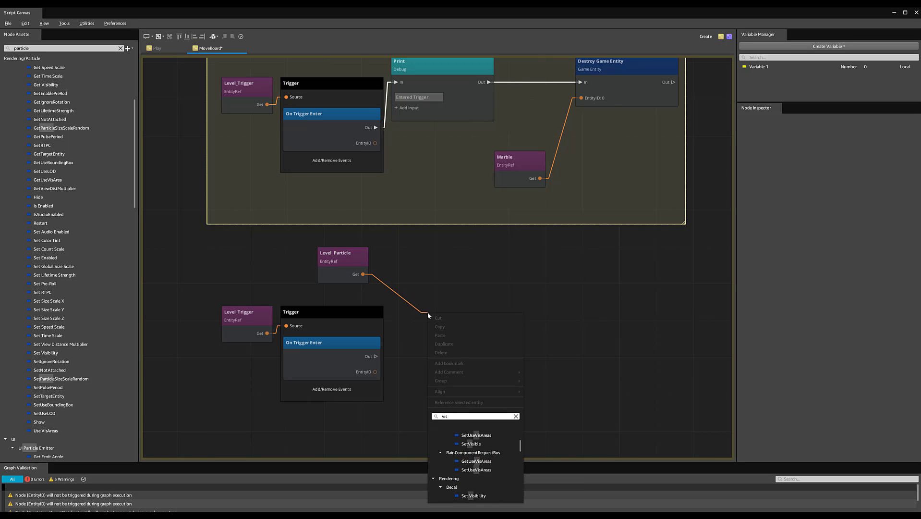
scroll(488, 457, down, 2)
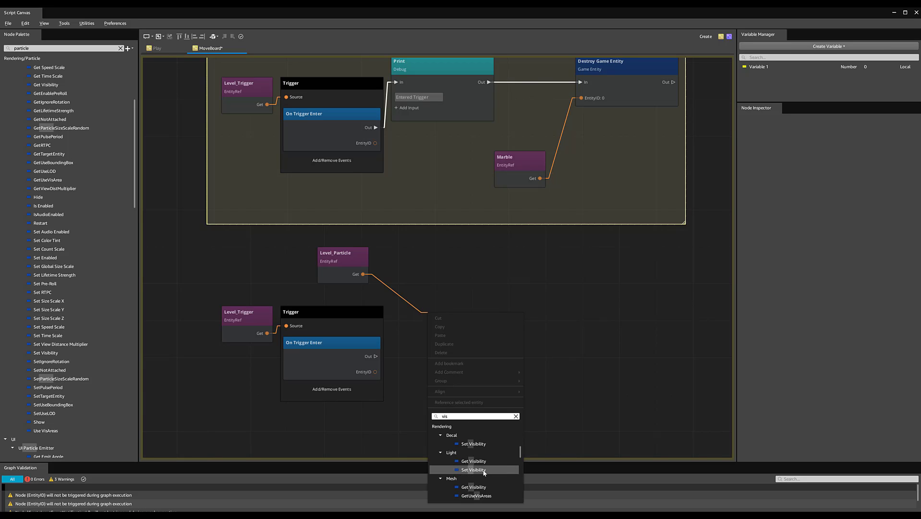
scroll(491, 455, down, 5)
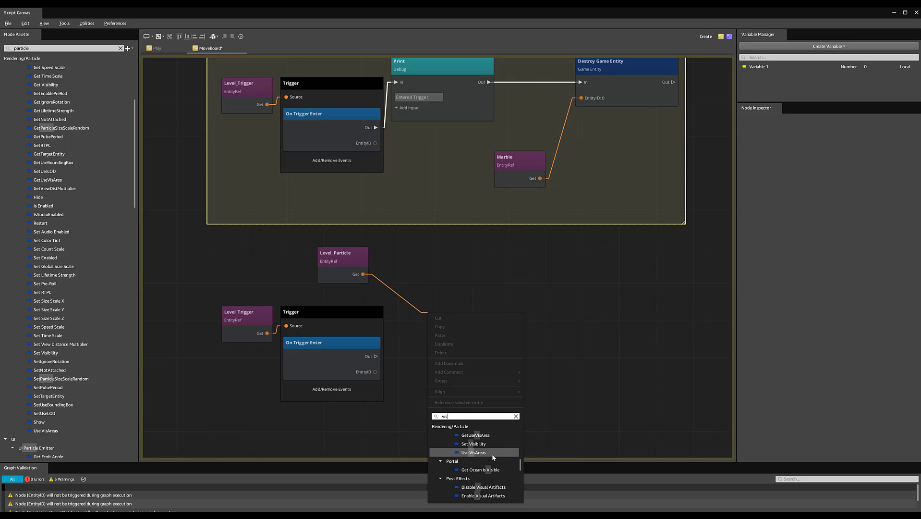
click(183, 263)
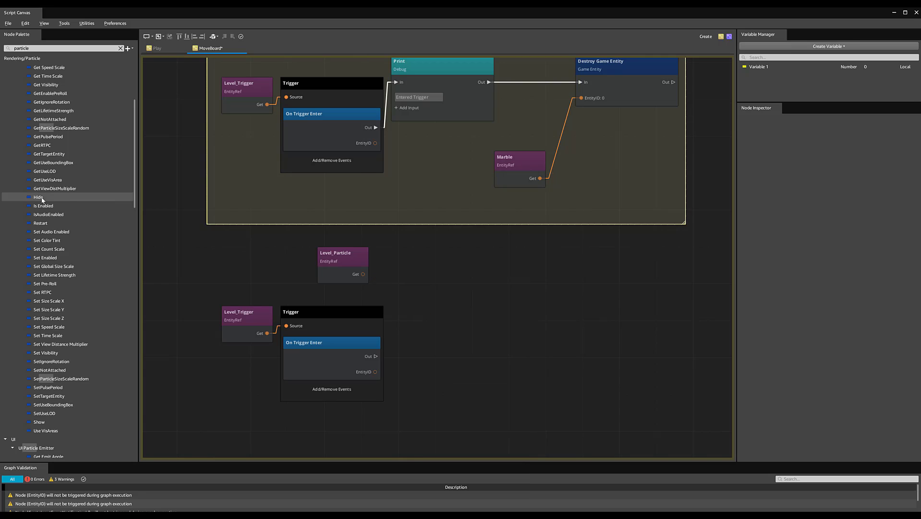
Add the Set Visibility node from the Rendering > Particle category and align it beside the copied Trigger node.
scroll(48, 198, up, 5)
click(13, 128)
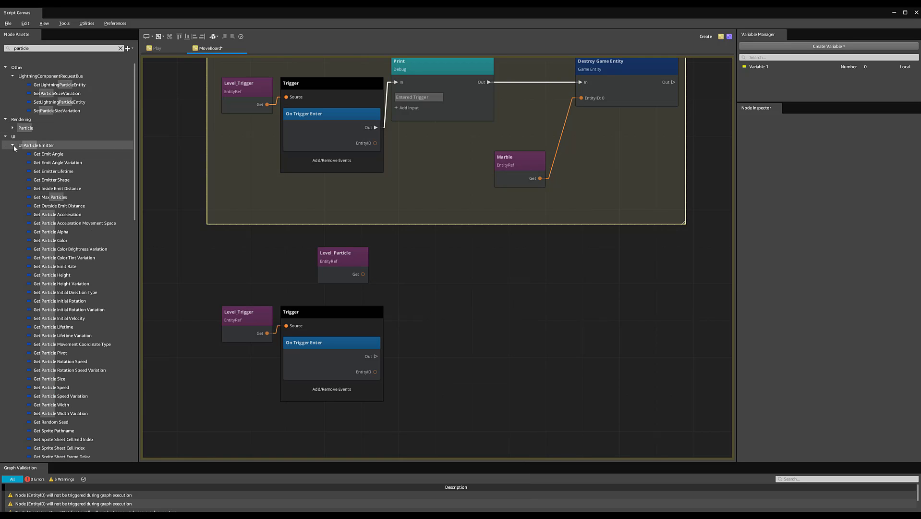
click(13, 145)
double_click(21, 48)
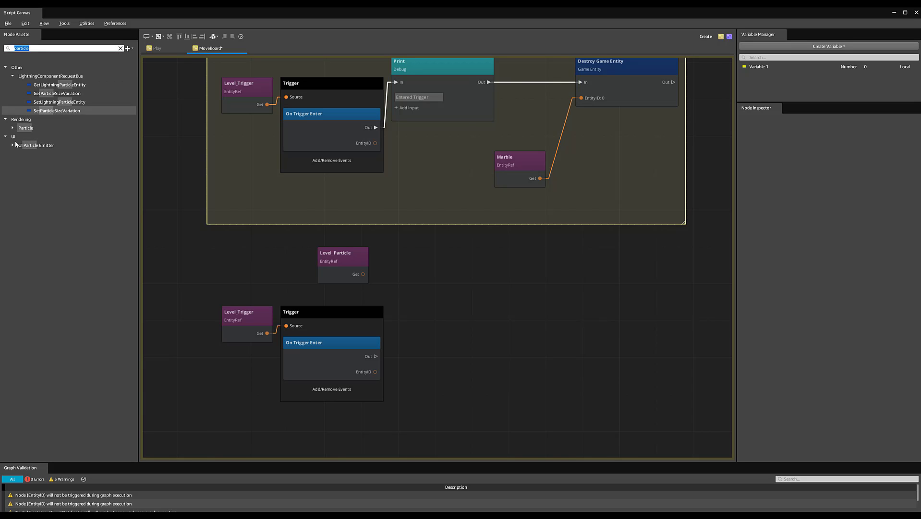
click(13, 128)
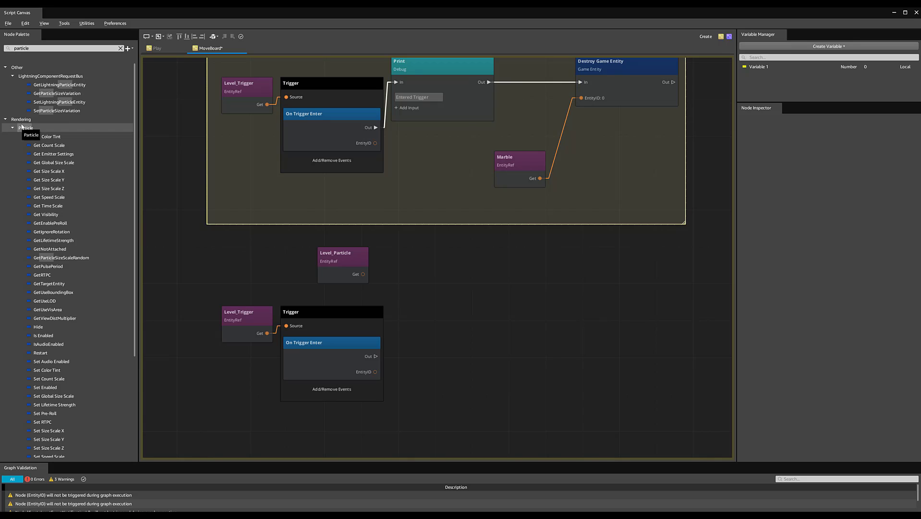
scroll(103, 270, down, 5)
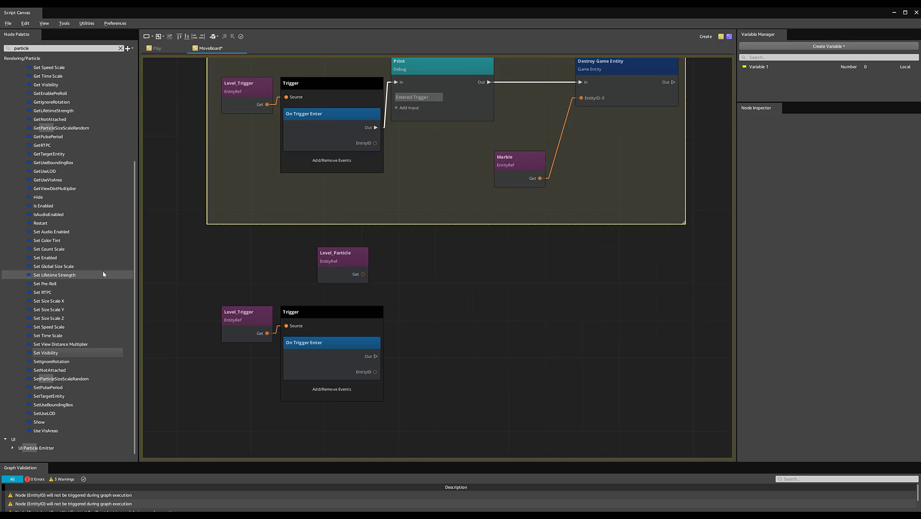
drag(68, 353, 446, 349)
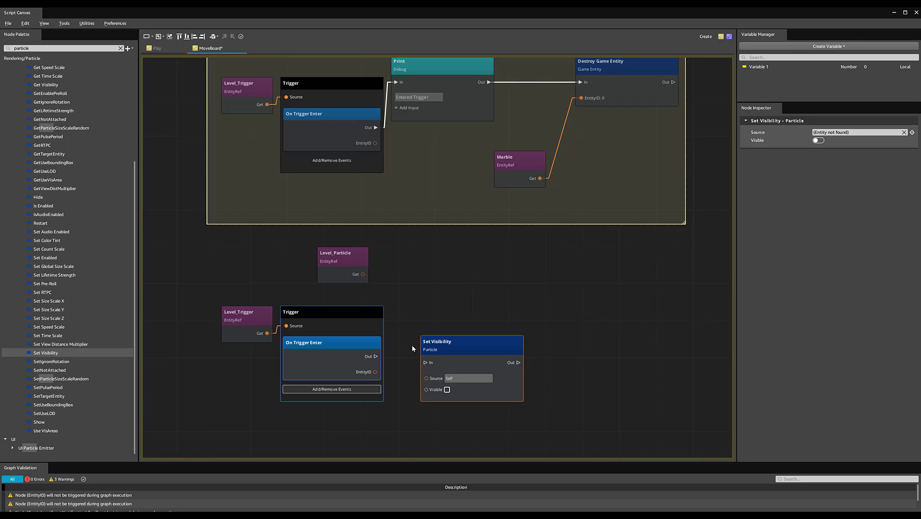
drag(469, 352, 469, 323)
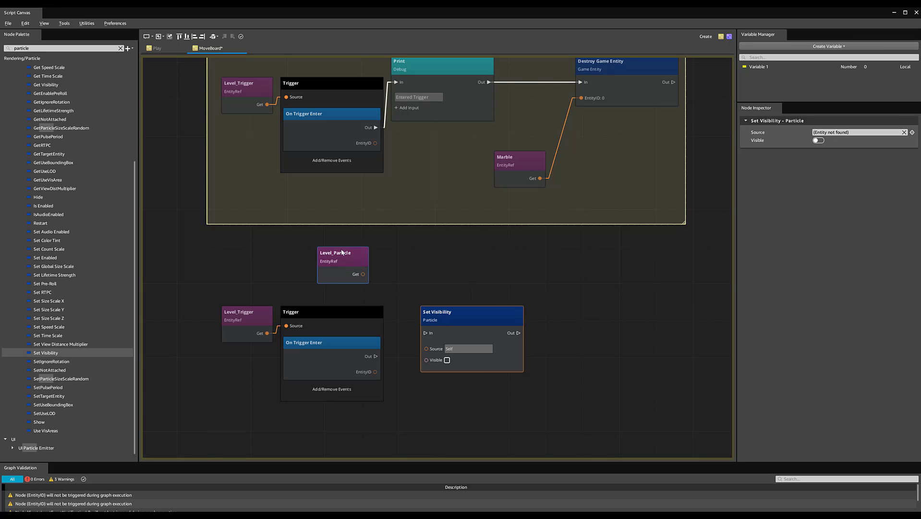
Wire Level_Particle to Set Visibility's Source and the copied On Trigger Enter to its In, with Visible enabled, and save MoveBoard.
drag(343, 255, 426, 349)
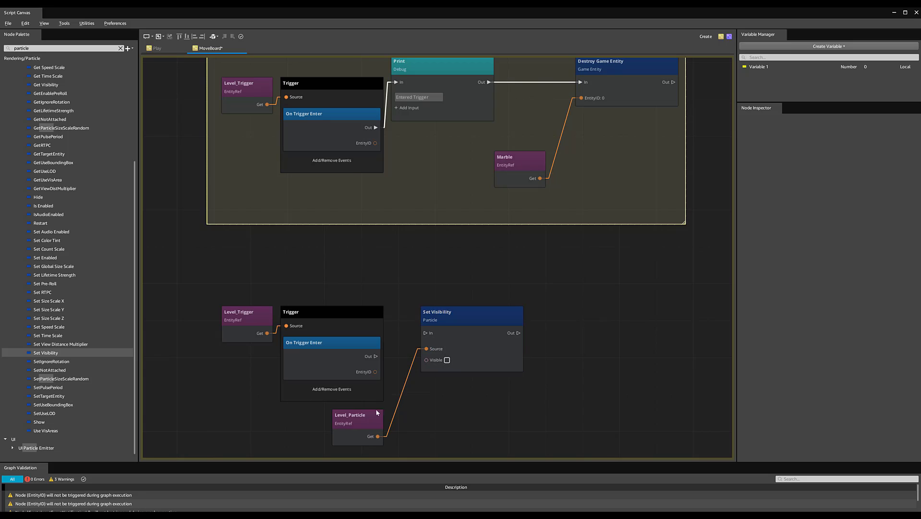
drag(377, 356, 457, 343)
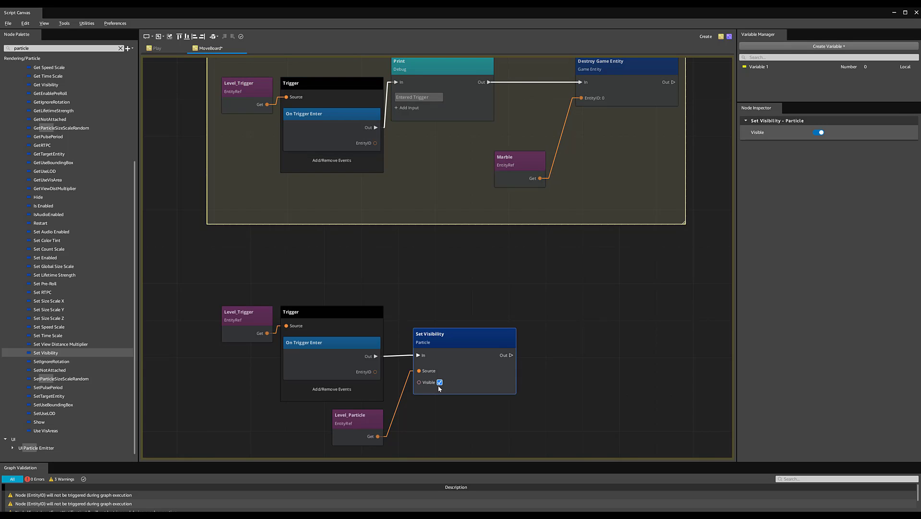
click(475, 288)
key(ctrl+s)
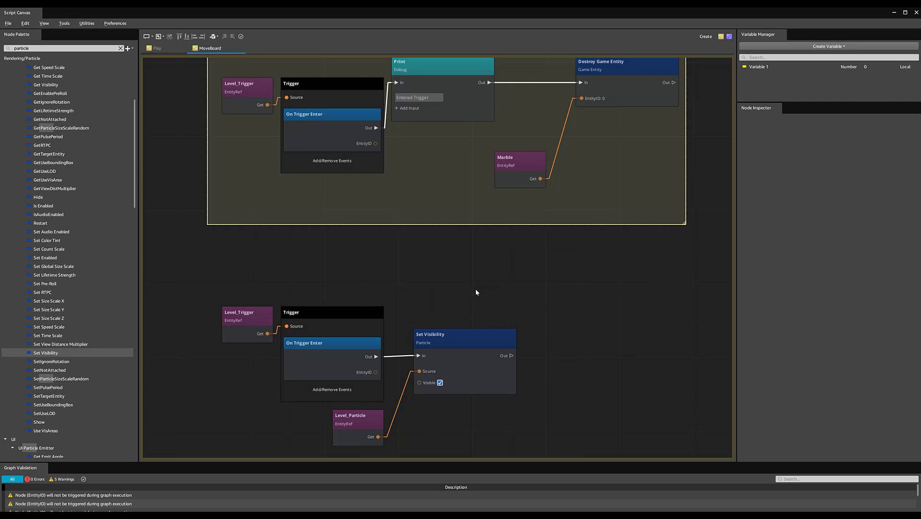
Switch to the Lumberyard Editor and play-test rolling the marble into the level trigger, ending with game mode exited.
click(891, 12)
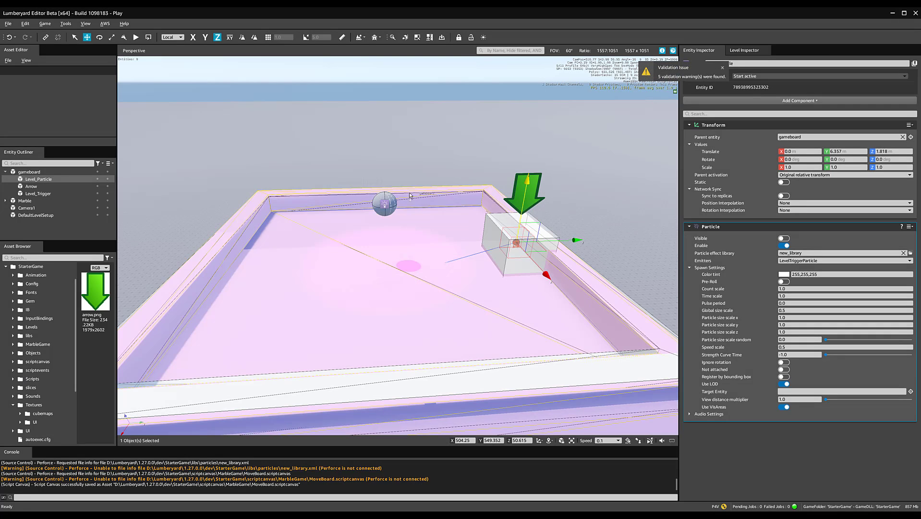
key(ctrl+g)
key(d)
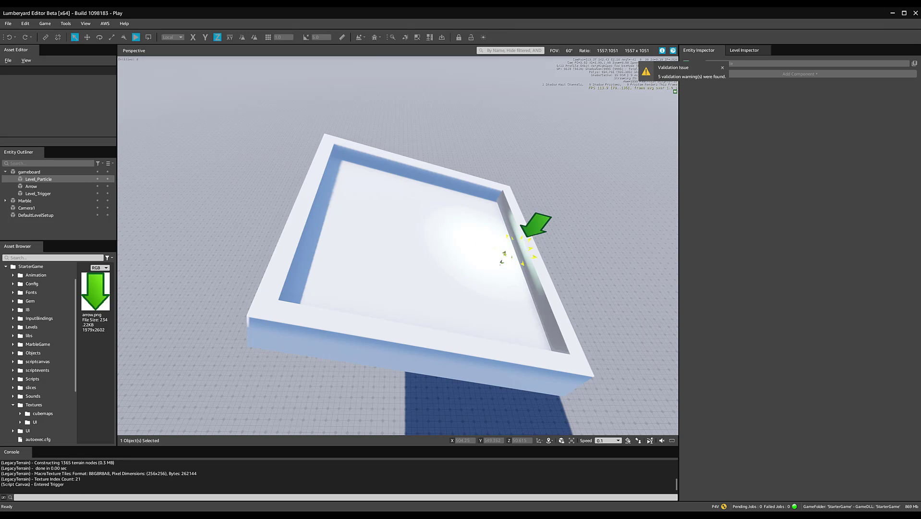
key(Escape)
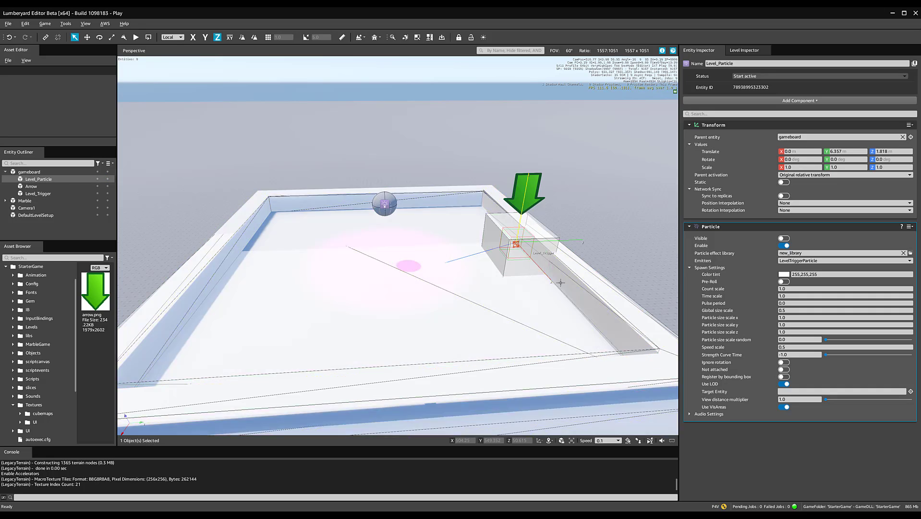
Reopen gameboard's Script Canvas, detach the copied Trigger node, wire the original On Trigger Enter to Set Visibility's In, and save MoveBoard.
click(489, 323)
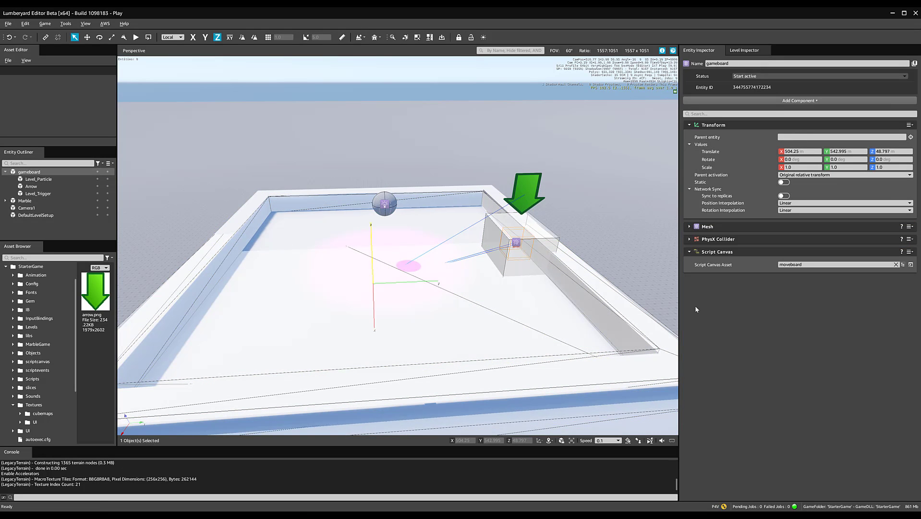
click(910, 264)
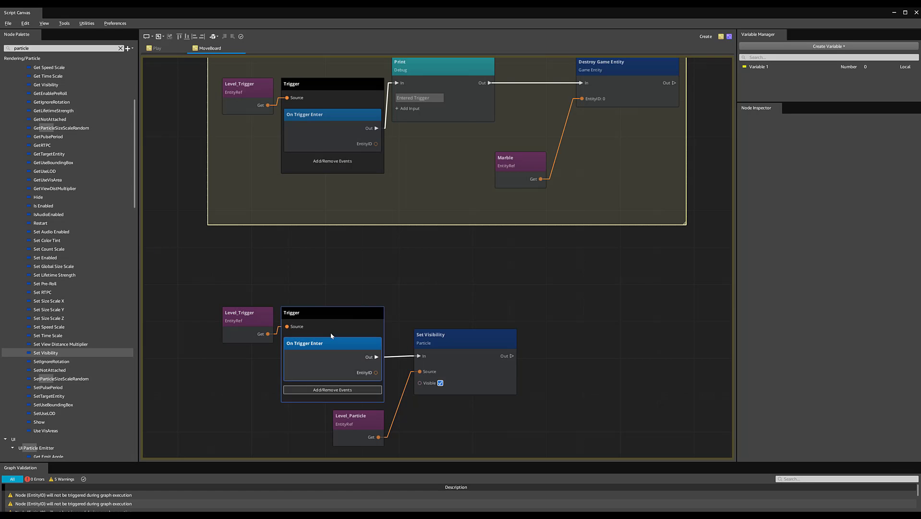
drag(330, 332, 293, 324)
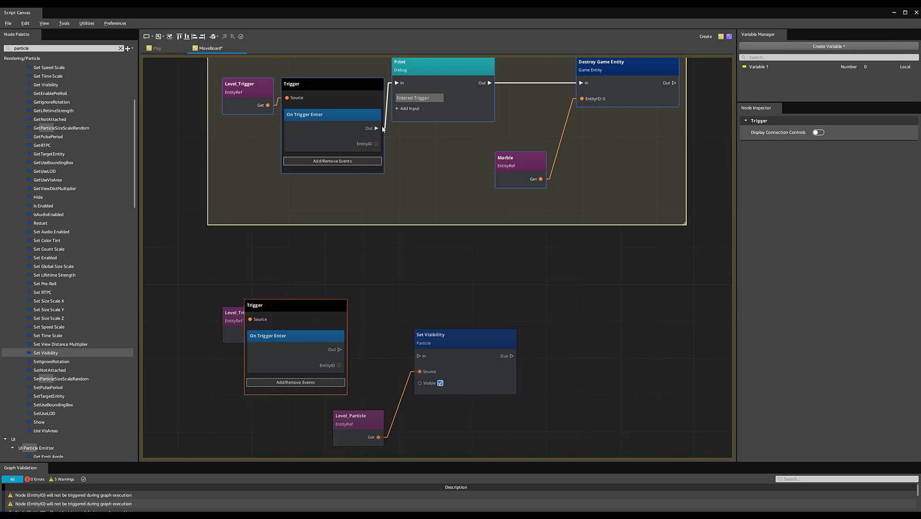
drag(376, 128, 414, 356)
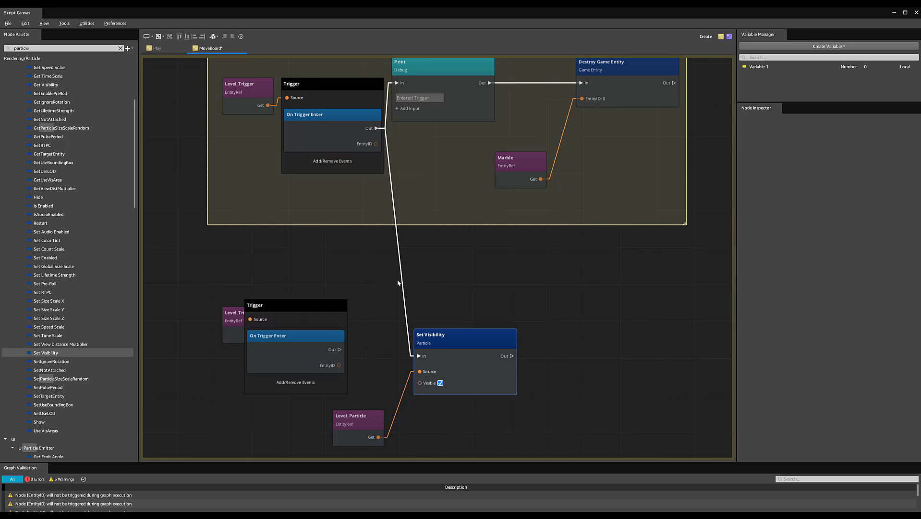
scroll(452, 281, down, 3)
drag(286, 277, 531, 428)
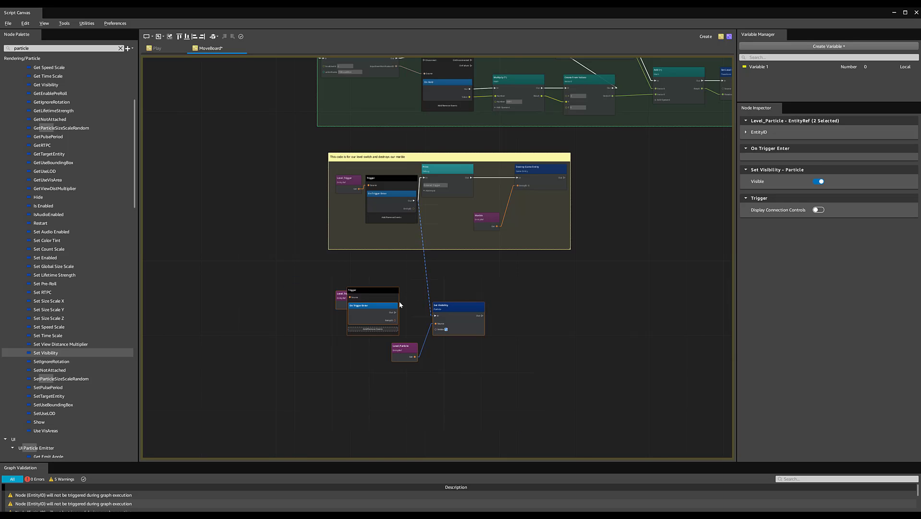
scroll(477, 214, up, 1)
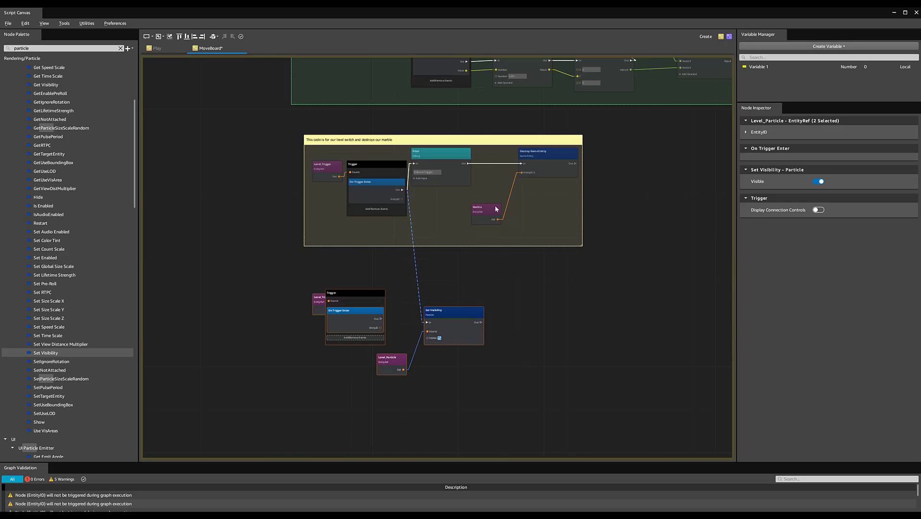
click(502, 283)
key(ctrl+s)
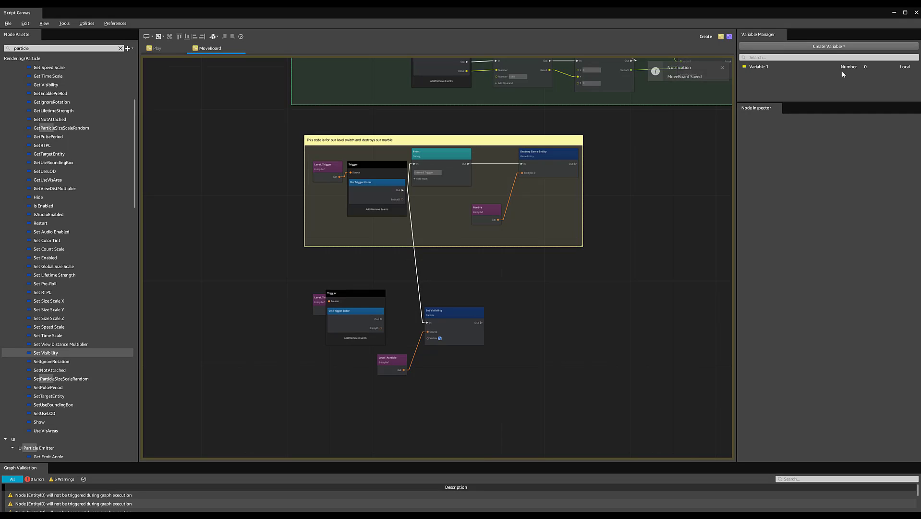
Return to the Lumberyard Editor and play-test the rewired trigger by tilting the board, ending with game mode exited.
click(894, 13)
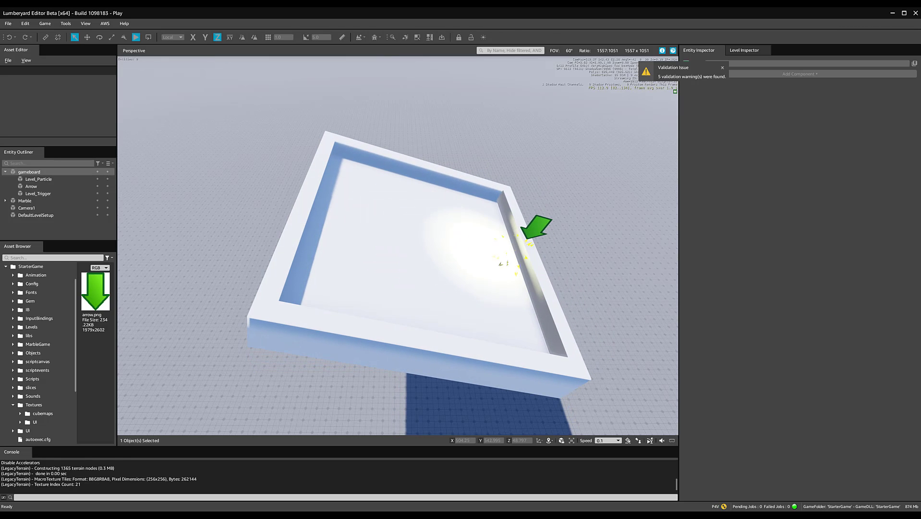
key(a)
key(w)
key(a)
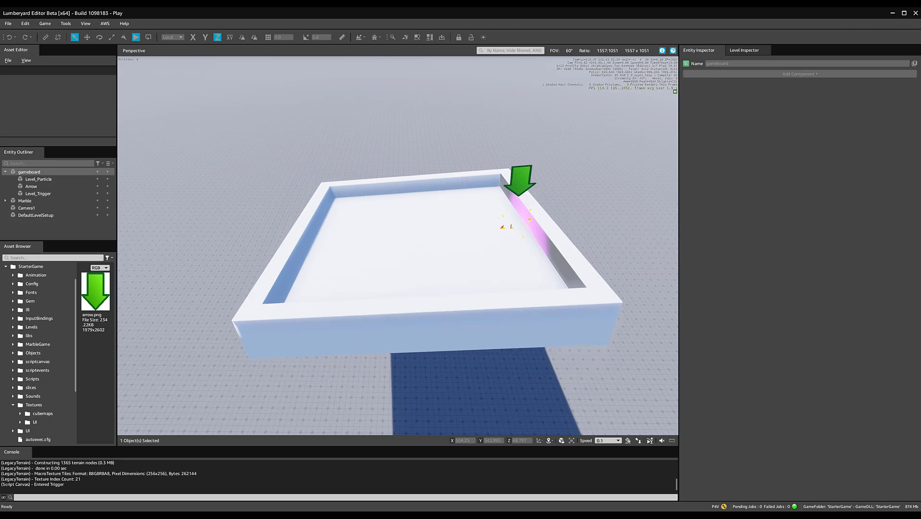
key(s)
key(Escape)
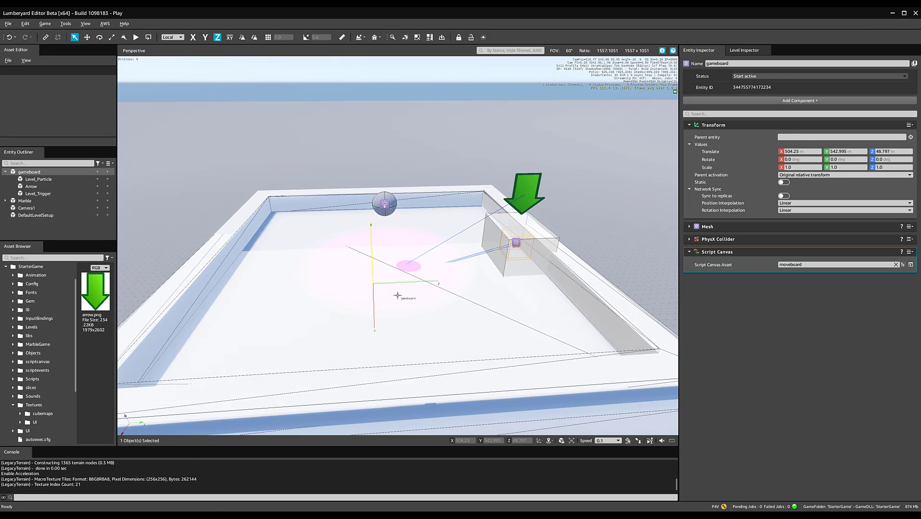
Reopen gameboard's MoveBoard Script Canvas and add a Timing Delay node beside Set Visibility.
click(910, 264)
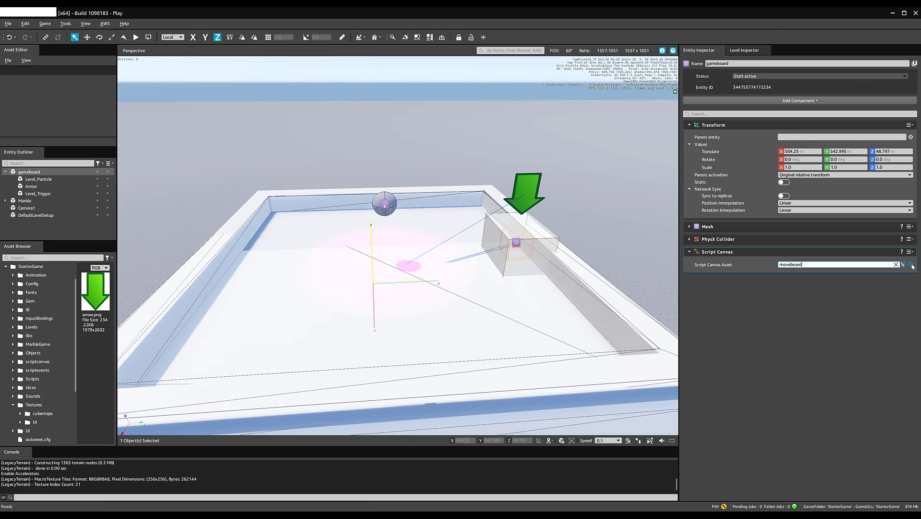
scroll(512, 254, up, 5)
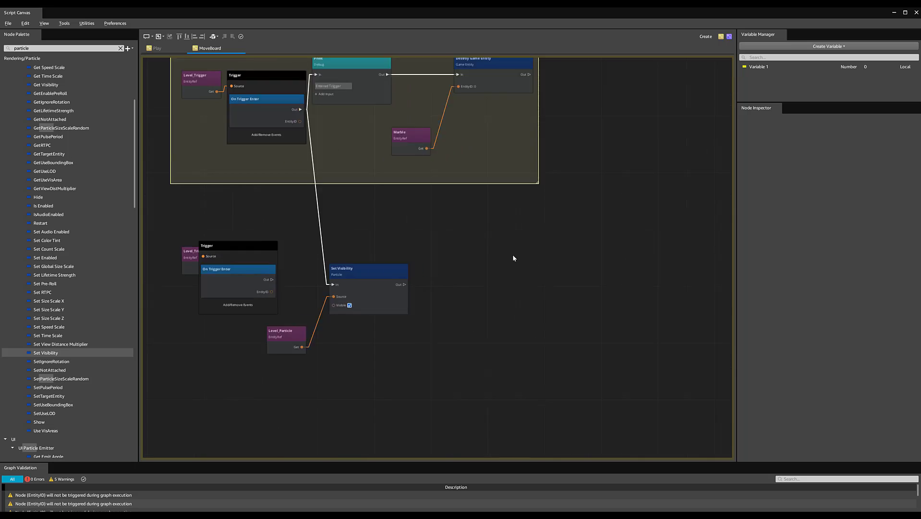
right_click(472, 295)
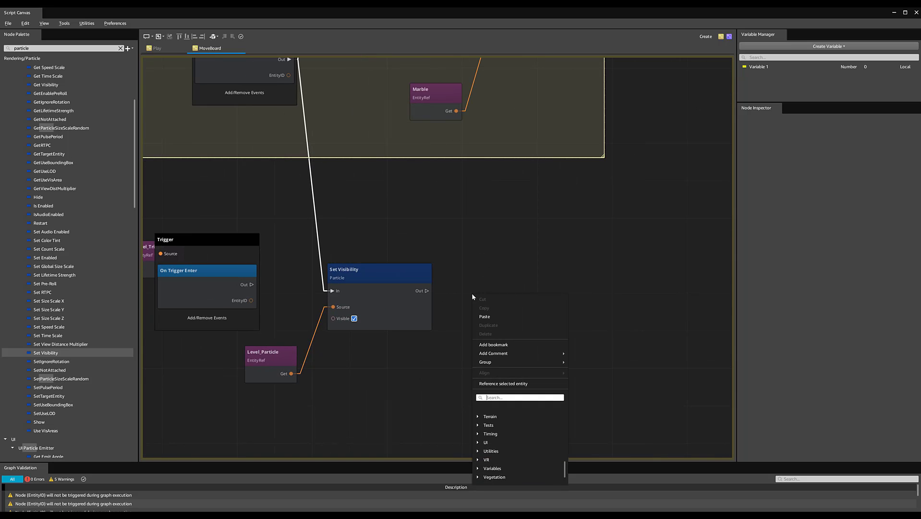
text(delay)
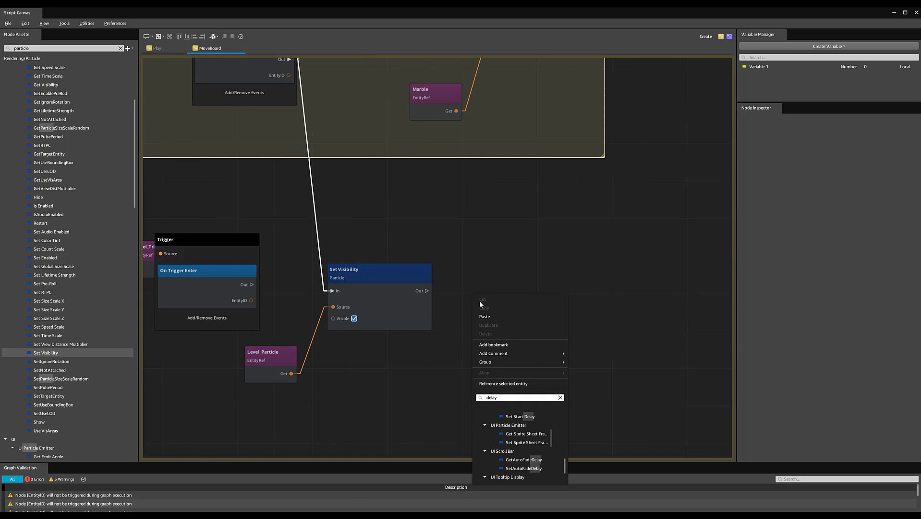
scroll(514, 427, down, 3)
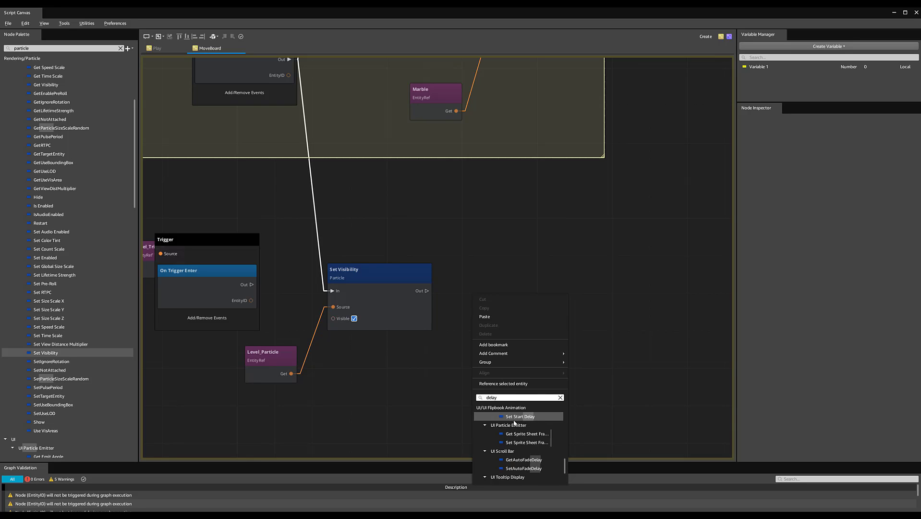
scroll(514, 433, up, 5)
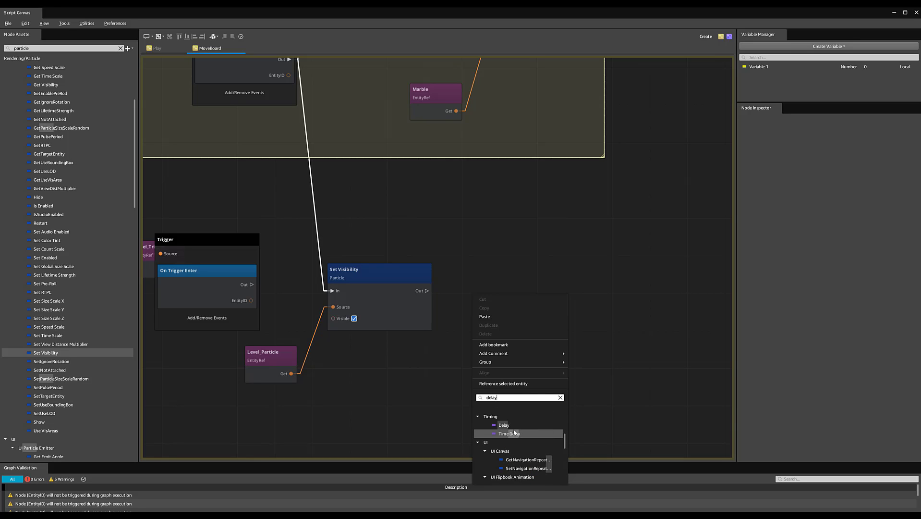
click(504, 427)
Place the Delay node beside Set Visibility and connect Set Visibility's Out to Delay's In.
middle_drag(461, 258, 436, 237)
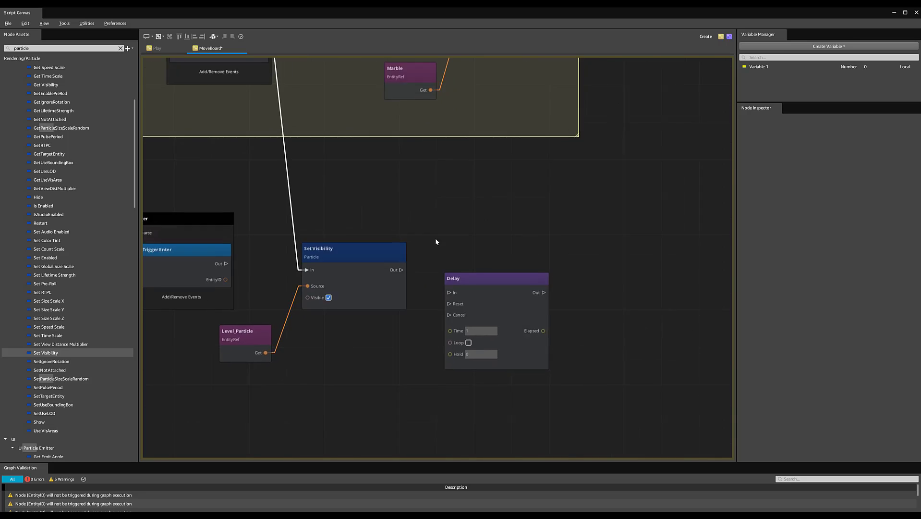
scroll(434, 228, up, 3)
drag(486, 315, 469, 263)
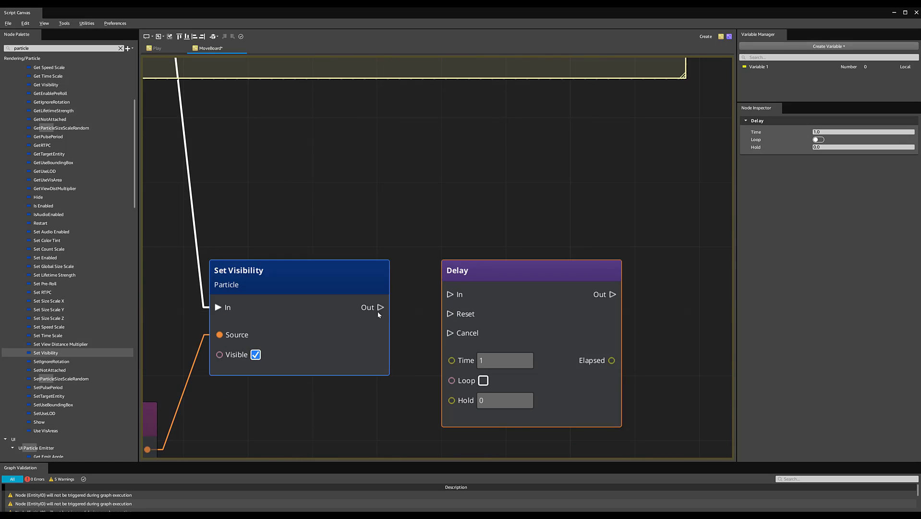
drag(380, 307, 475, 288)
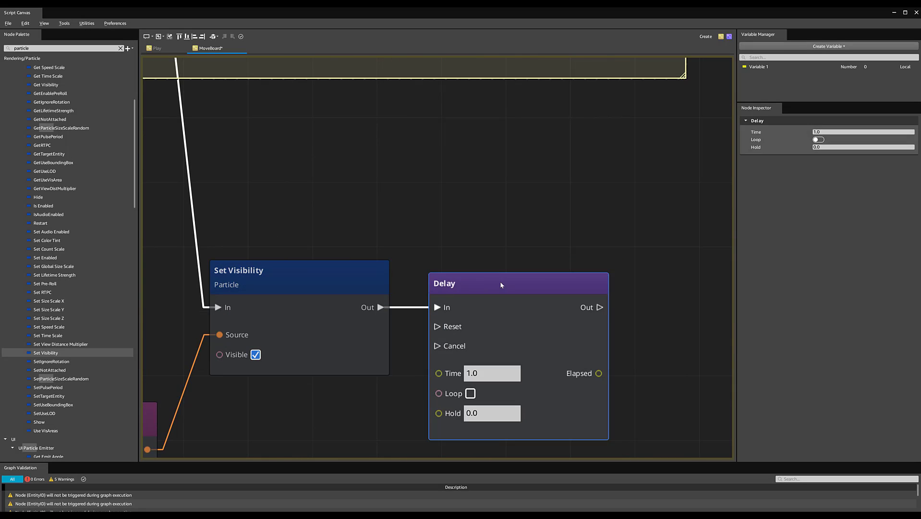
scroll(500, 281, down, 2)
click(355, 258)
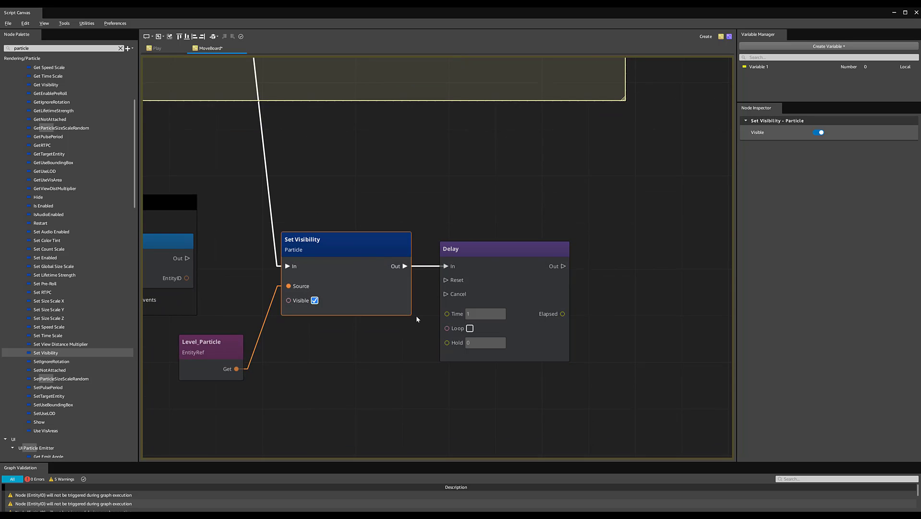
Reattach the copied Trigger to Level_Trigger and wire its On Trigger Enter to Set Visibility's In, replacing the original trigger's connection.
middle_drag(316, 355, 367, 354)
drag(220, 203, 259, 213)
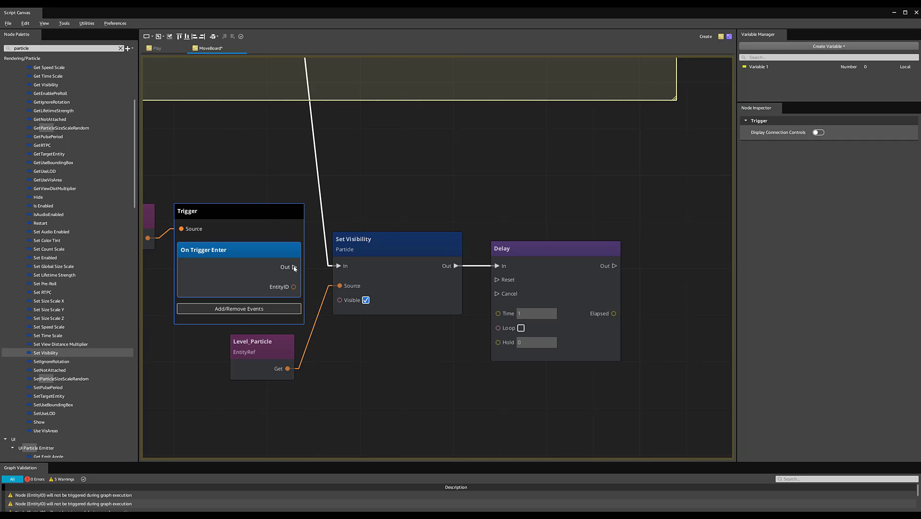
drag(294, 267, 339, 266)
click(319, 217)
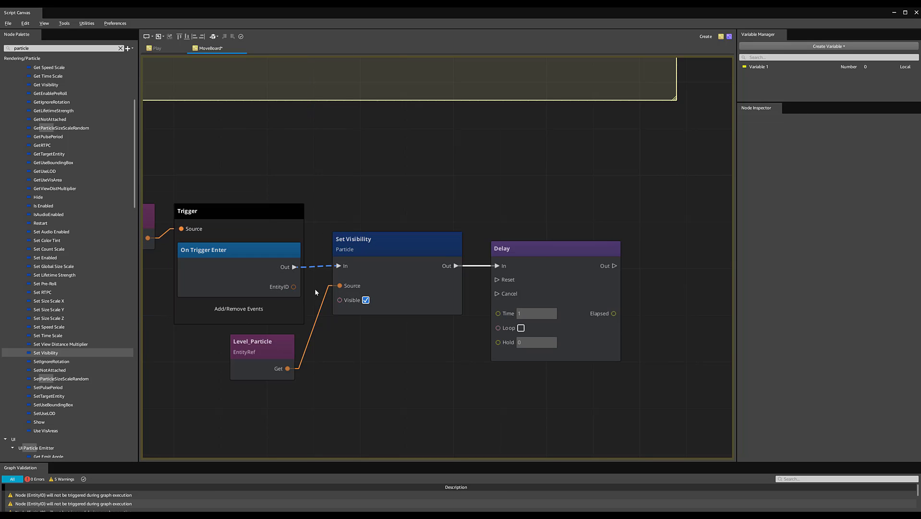
Move Level_Particle lower and align the tops of the Level_Trigger, Trigger, Set Visibility and Delay nodes.
drag(257, 361, 248, 389)
middle_drag(251, 320, 481, 324)
click(360, 215)
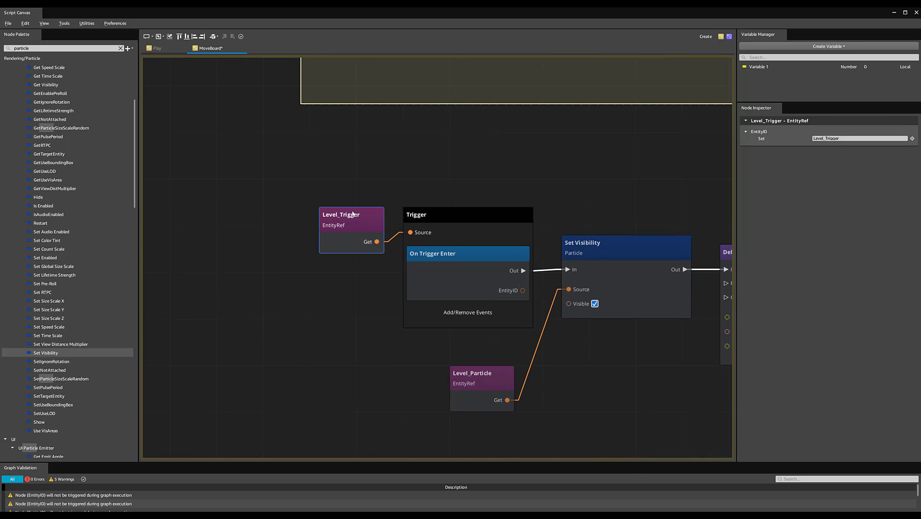
scroll(535, 214, down, 3)
drag(318, 189, 647, 267)
key(shift+w)
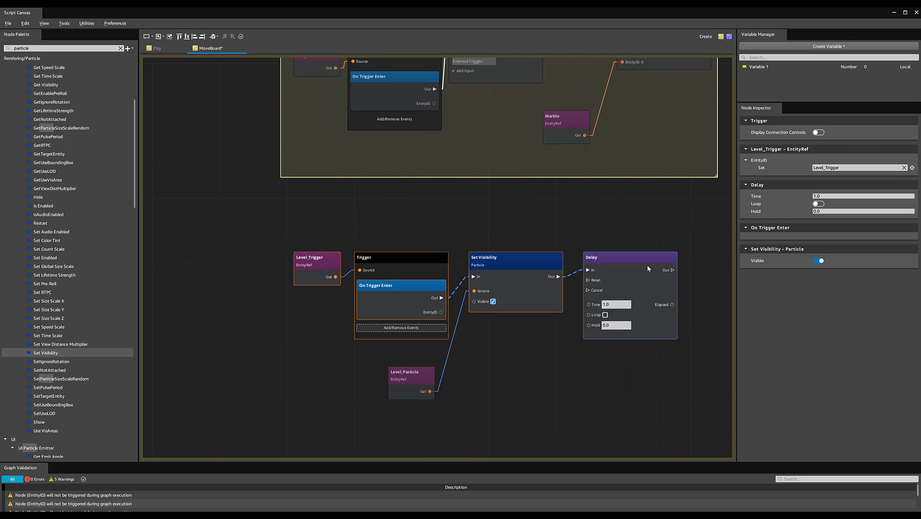
Try bottom alignment on the selected trigger, visibility and delay nodes, and restore their top alignment.
scroll(534, 322, down, 1)
scroll(542, 335, up, 4)
middle_drag(548, 353, 530, 324)
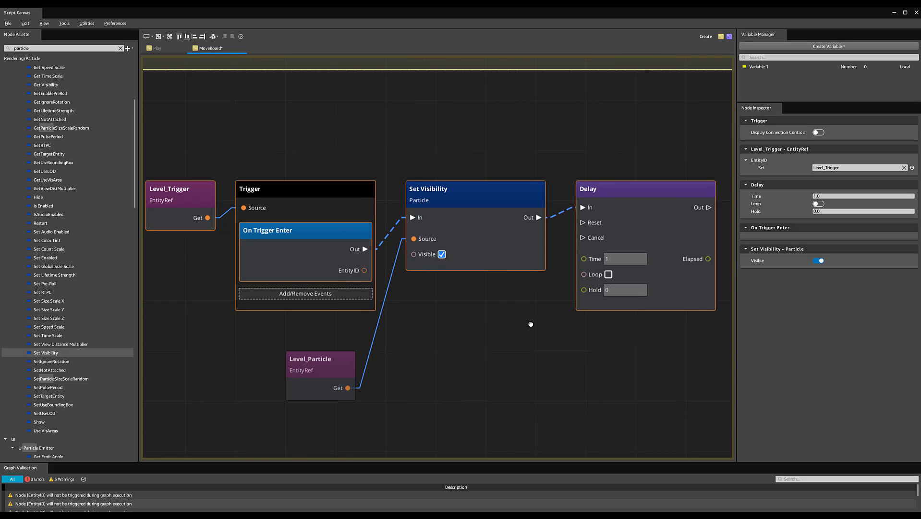
key(shift+s)
key(shift+w)
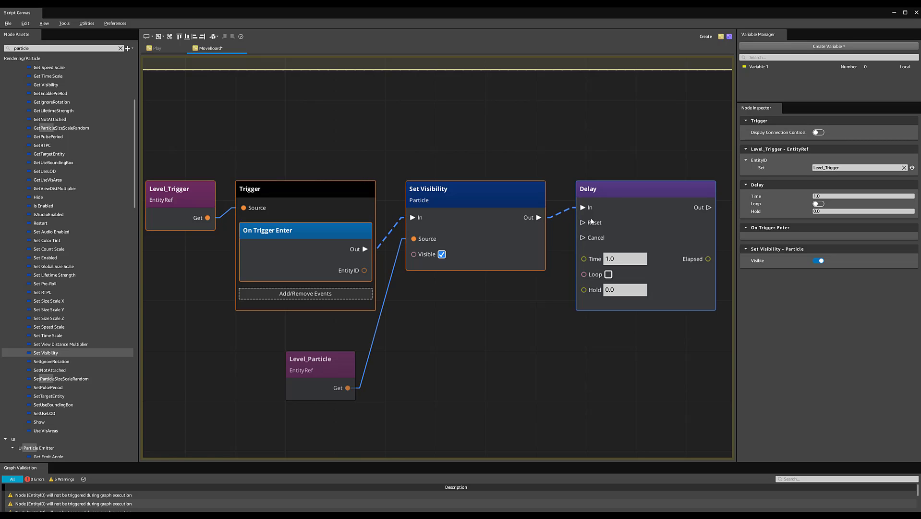
drag(185, 129, 691, 379)
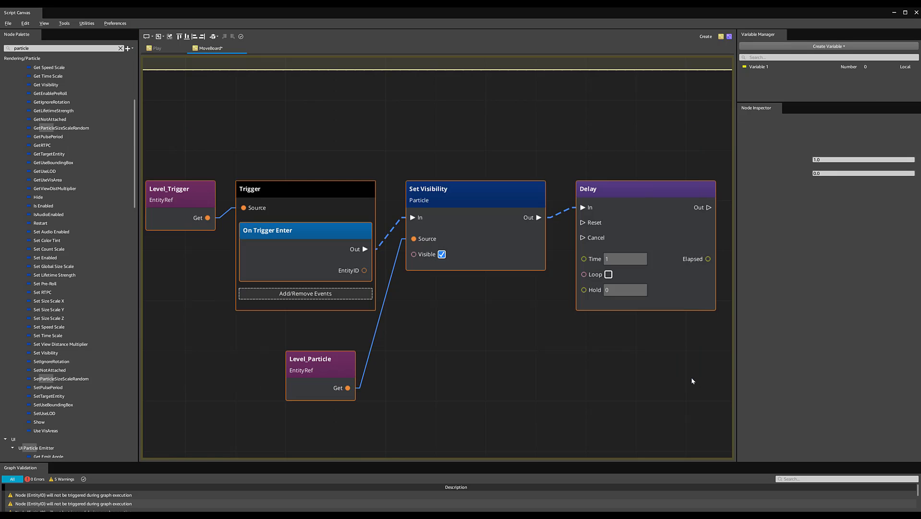
middle_drag(517, 331, 446, 313)
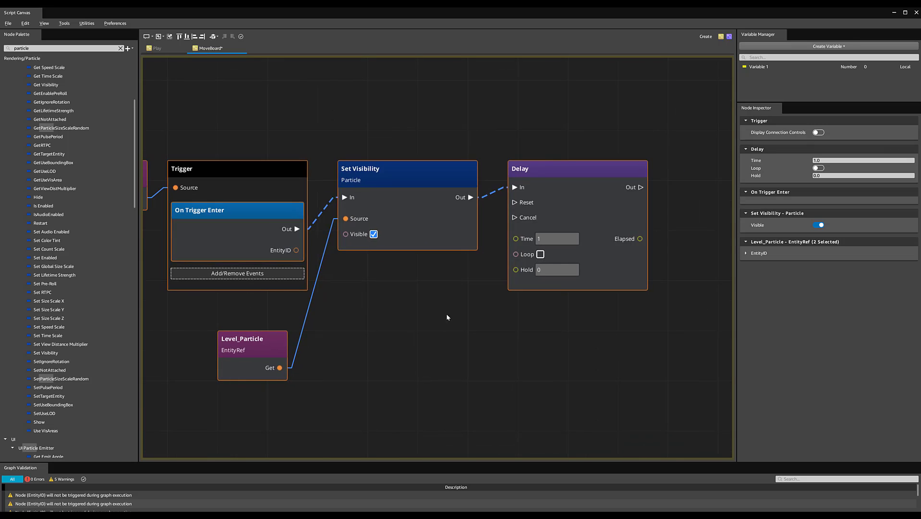
scroll(379, 313, down, 2)
mouse_move(109, 163)
mouse_down()
mouse_move(401, 336)
mouse_move(401, 308)
mouse_move(116, 174)
mouse_up()
scroll(522, 356, up, 3)
middle_drag(582, 371, 647, 401)
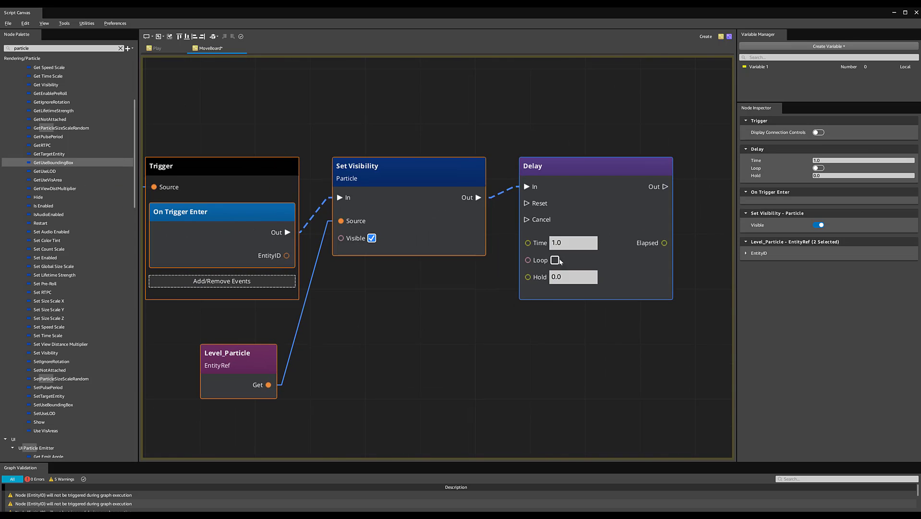
middle_drag(522, 315, 536, 366)
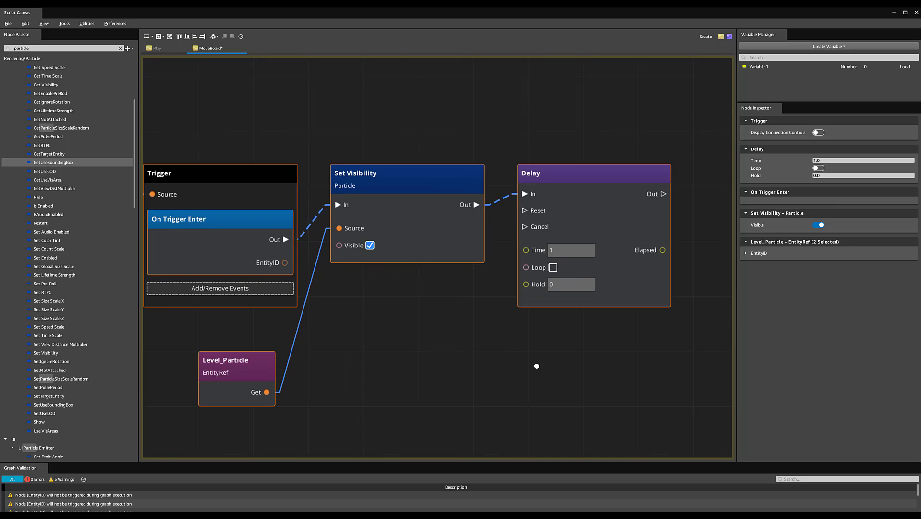
click(442, 247)
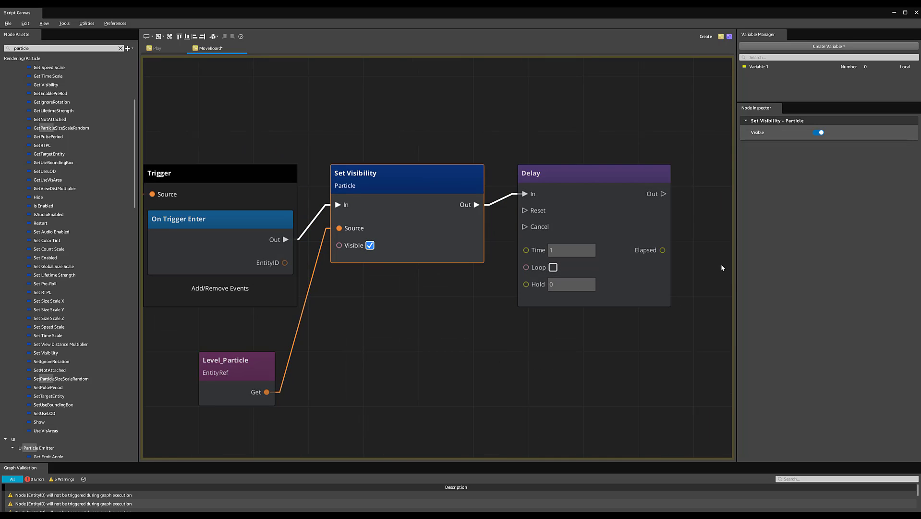
scroll(721, 265, down, 2)
middle_drag(699, 278, 513, 315)
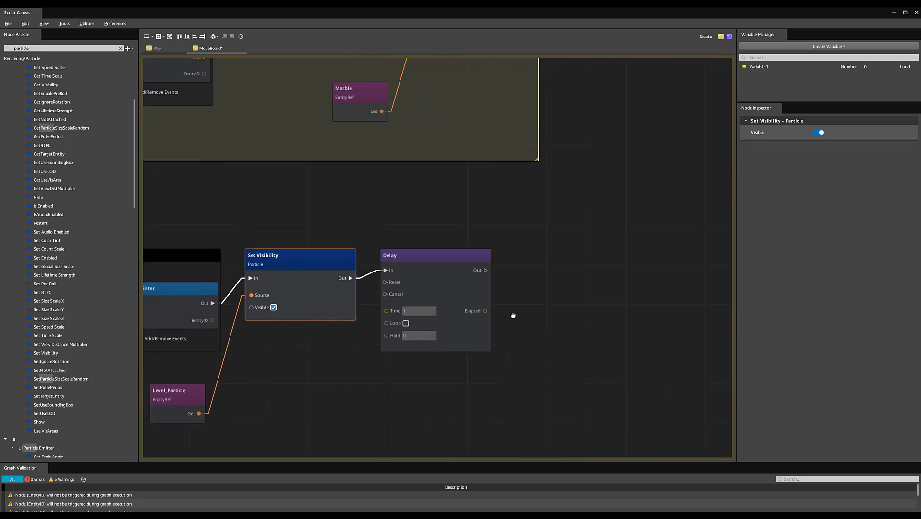
scroll(513, 315, up, 2)
right_click(497, 232)
text(de)
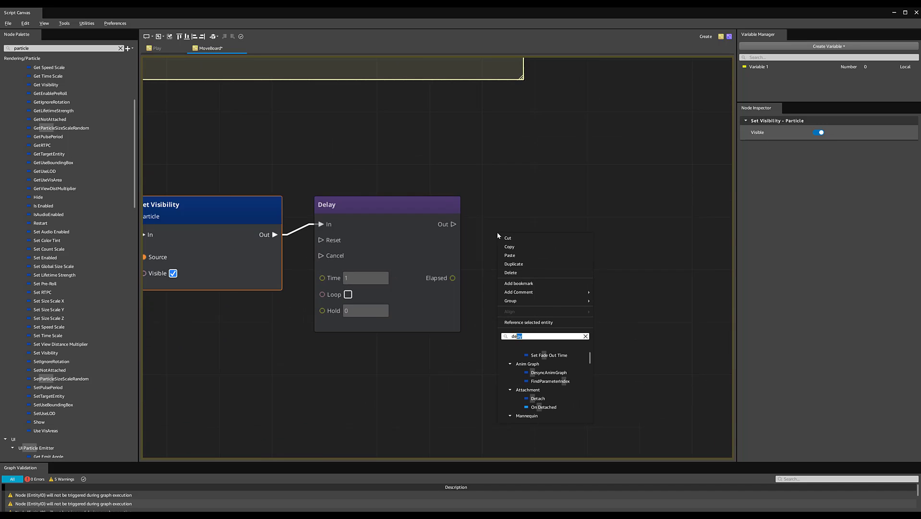
text(stroy Component)
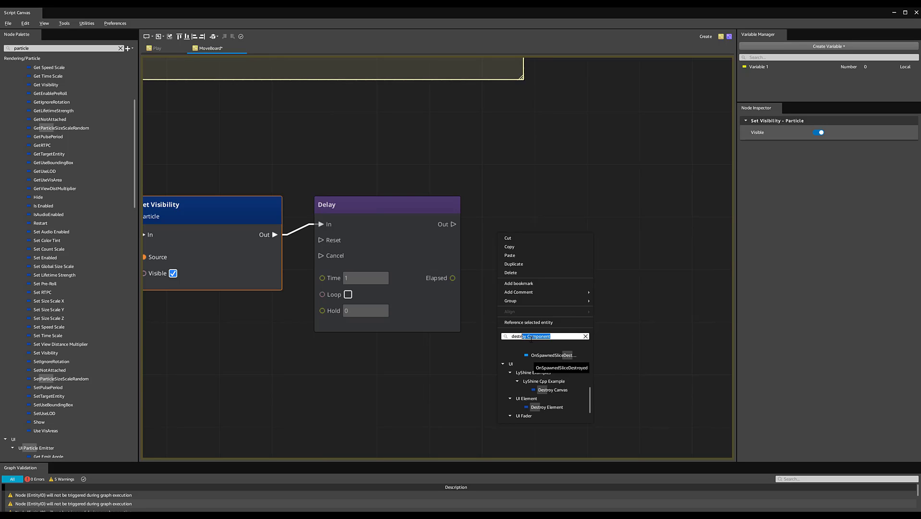
key(Return)
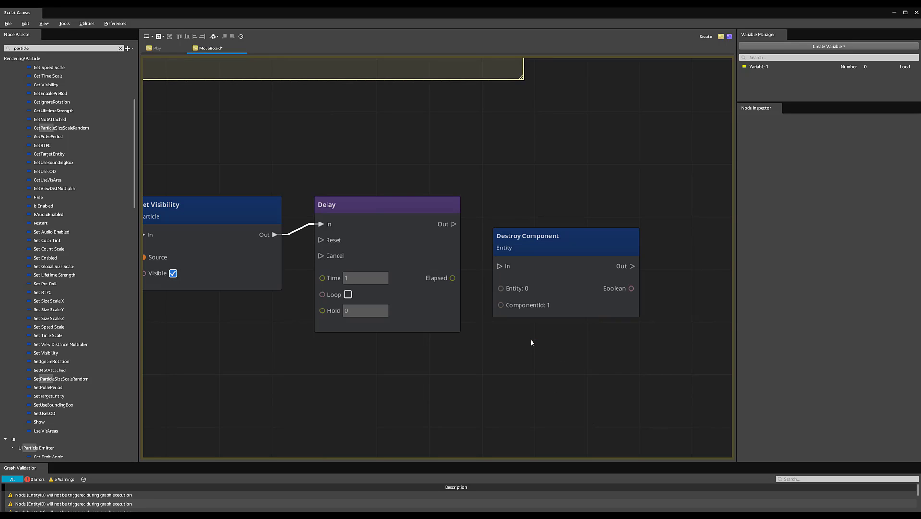
click(544, 243)
key(Delete)
Copy the existing Destroy Game Entity node to the area beside Delay and connect Delay's Out to its In.
scroll(544, 243, down, 3)
right_drag(525, 222, 510, 346)
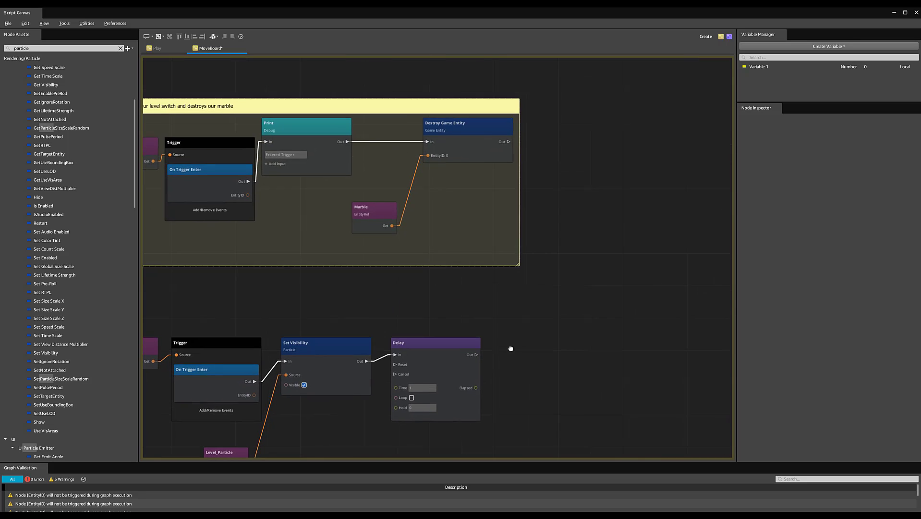
click(463, 125)
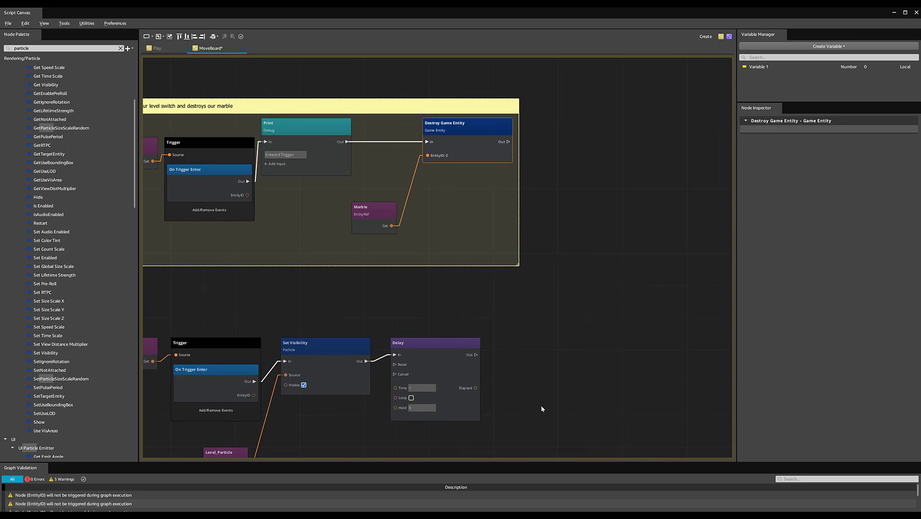
right_drag(545, 407, 512, 305)
scroll(493, 234, up, 3)
key(ctrl+v)
drag(480, 263, 498, 225)
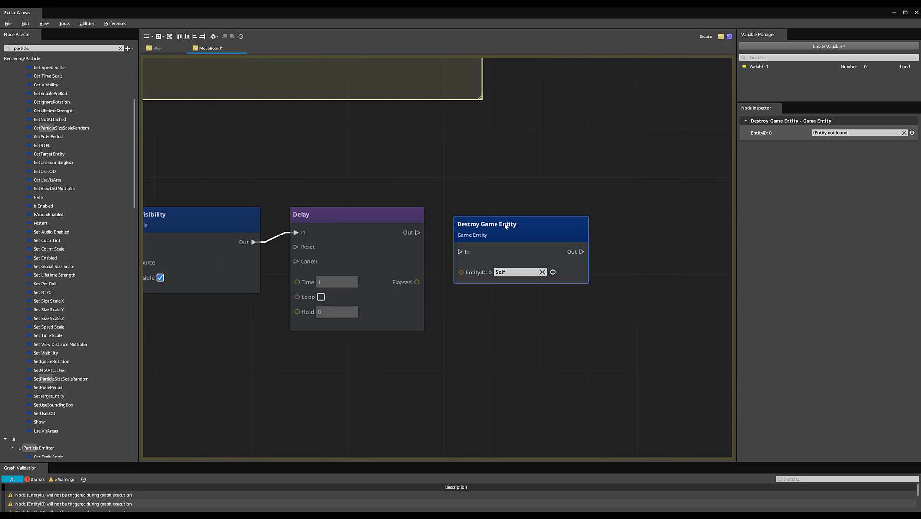
drag(418, 232, 480, 336)
Connect Level_Particle to the copied Destroy Game Entity's EntityID, lower that node slightly, and save MoveBoard.
right_drag(350, 376, 485, 284)
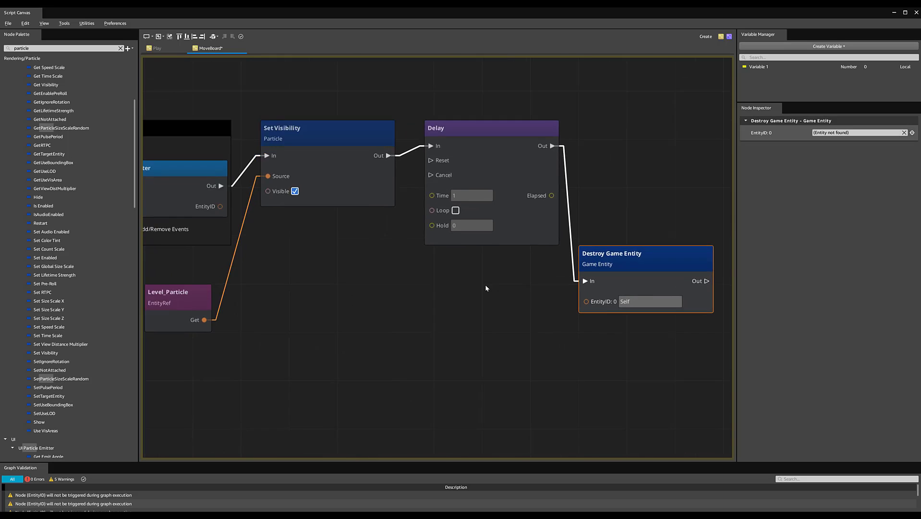
scroll(485, 284, down, 2)
click(392, 311)
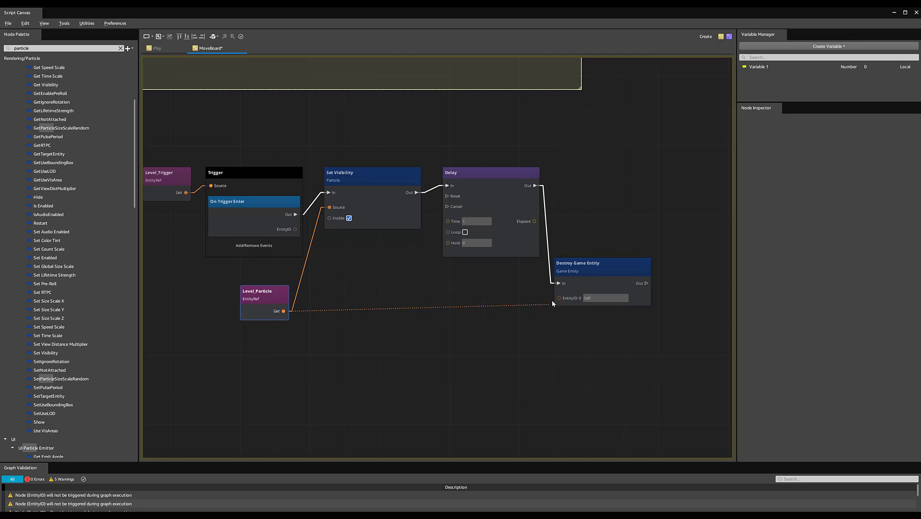
drag(552, 299, 558, 298)
drag(583, 269, 586, 287)
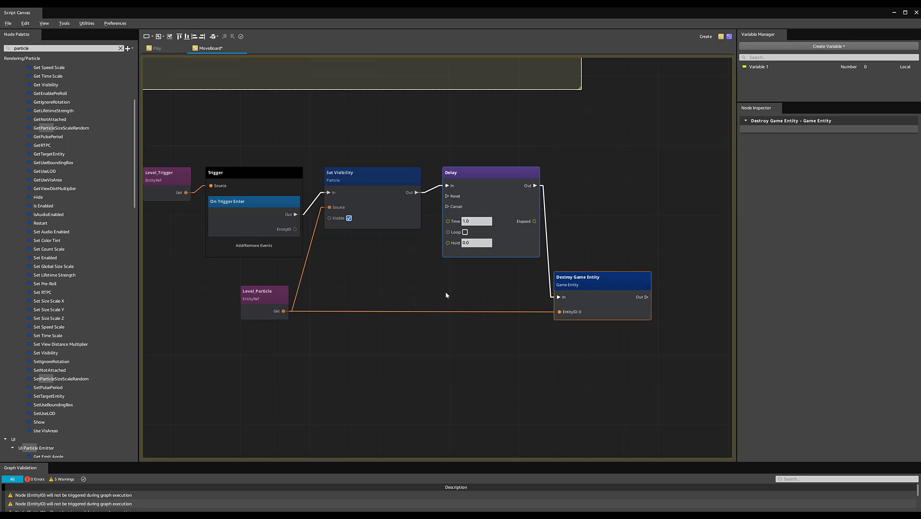
key(ctrl+s)
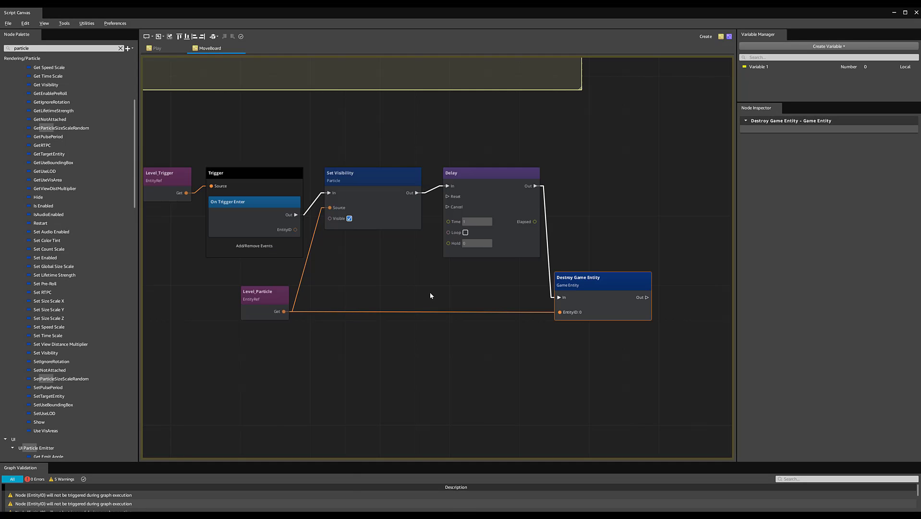
Switch to the Lumberyard Editor, run the game, tilt the board so the marble enters the level trigger, and exit game mode.
scroll(417, 288, up, 2)
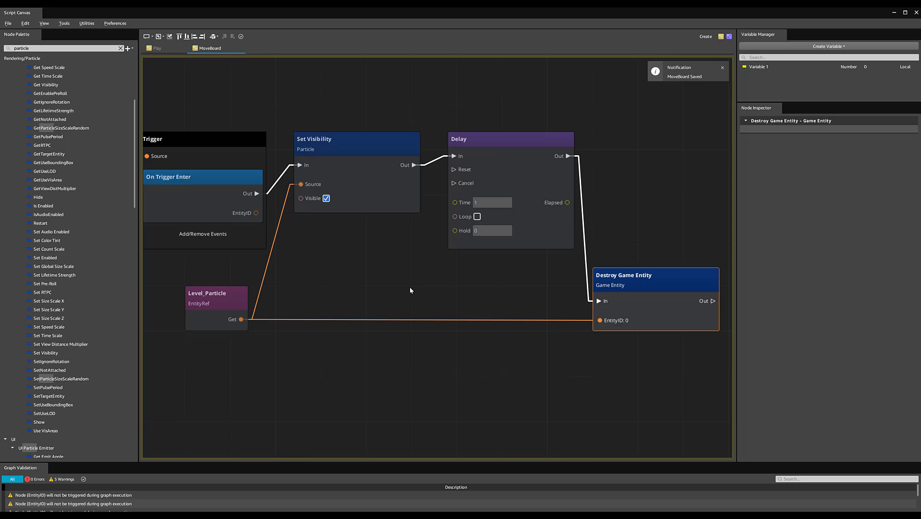
click(895, 12)
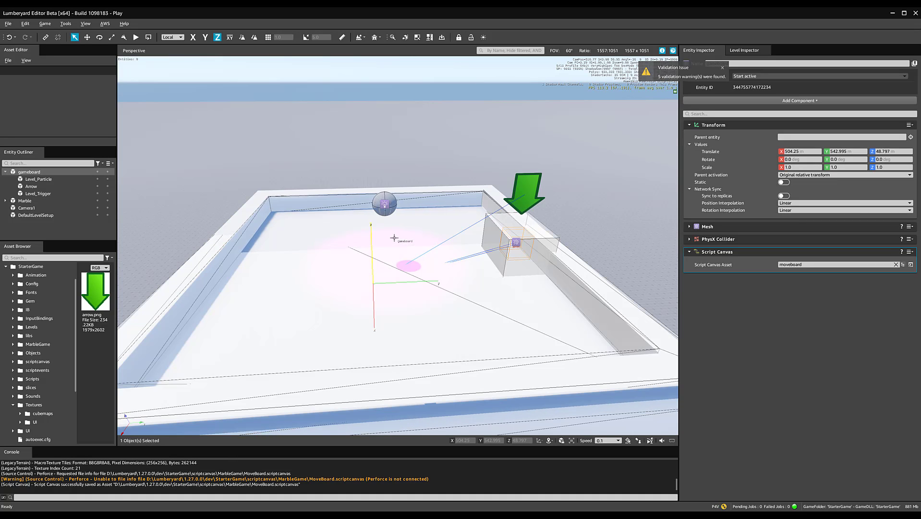
key(ctrl+g)
key(d)
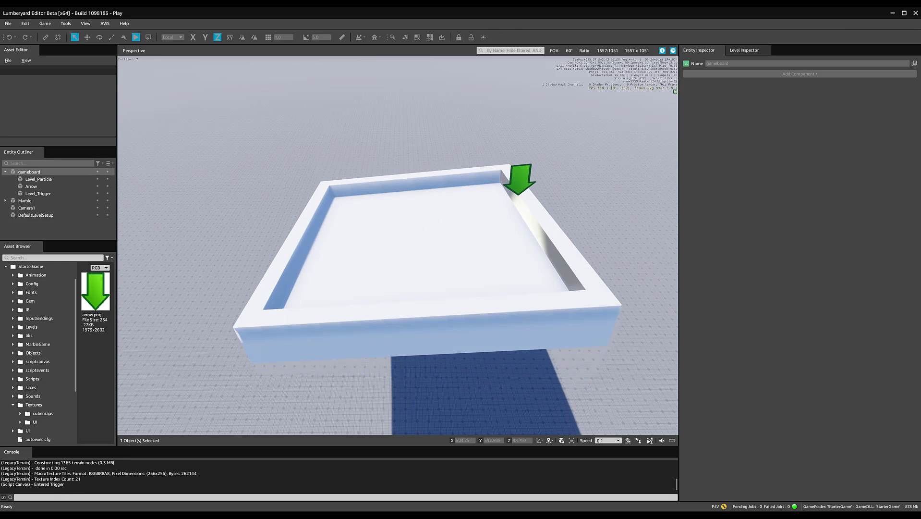
key(Escape)
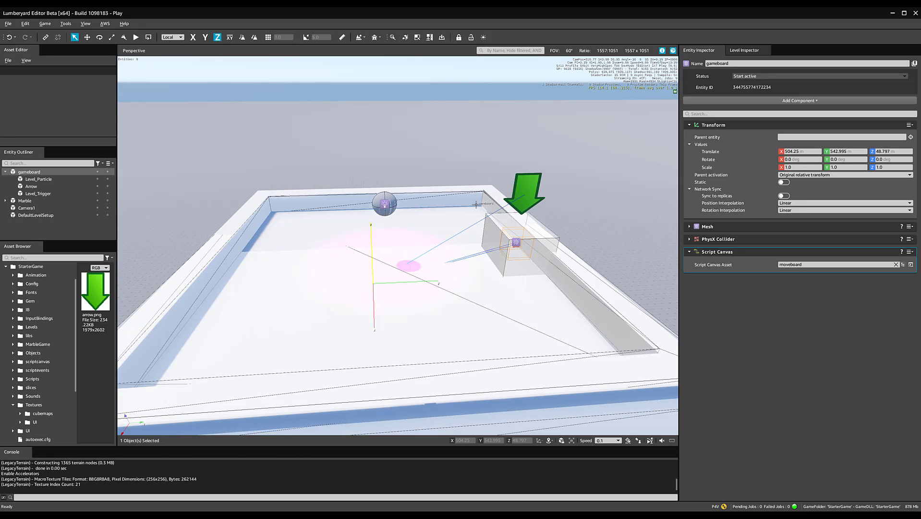
Add a Script Canvas component to the Level_Particle entity and open a new graph from it in the Script Canvas editor.
scroll(489, 236, up, 1)
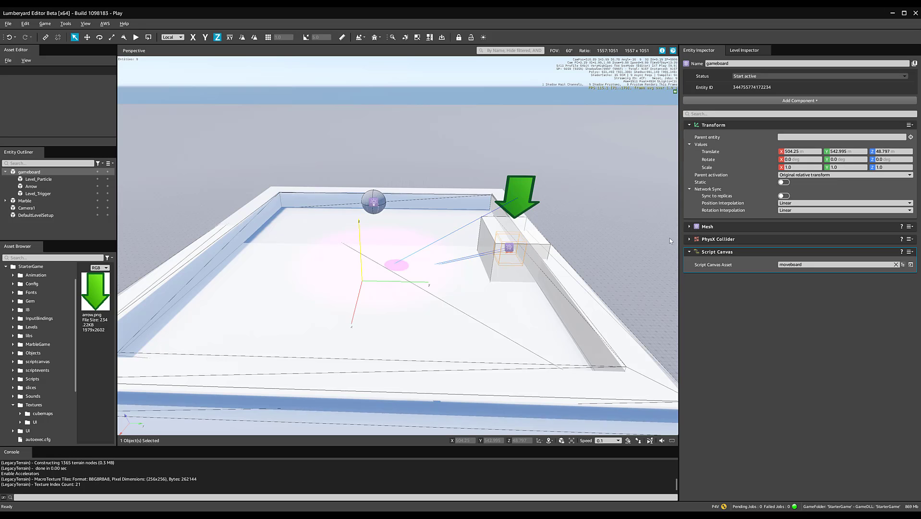
click(508, 247)
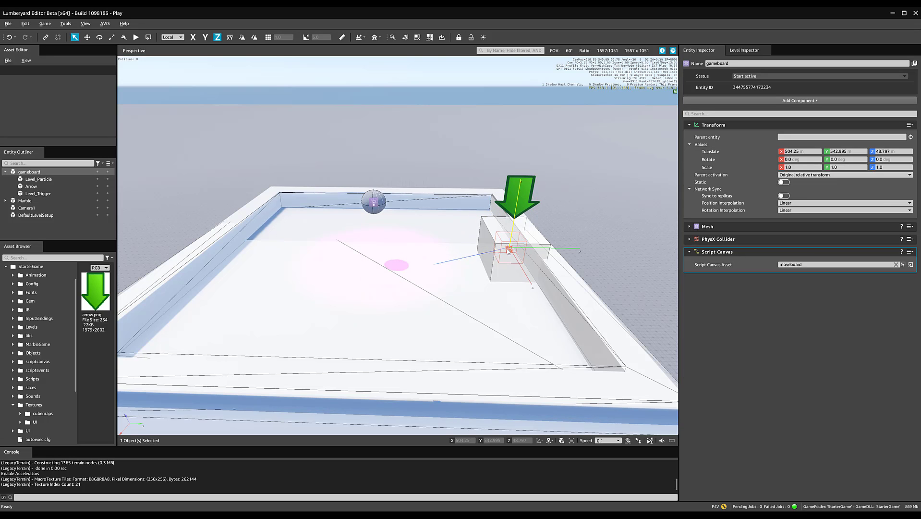
click(689, 226)
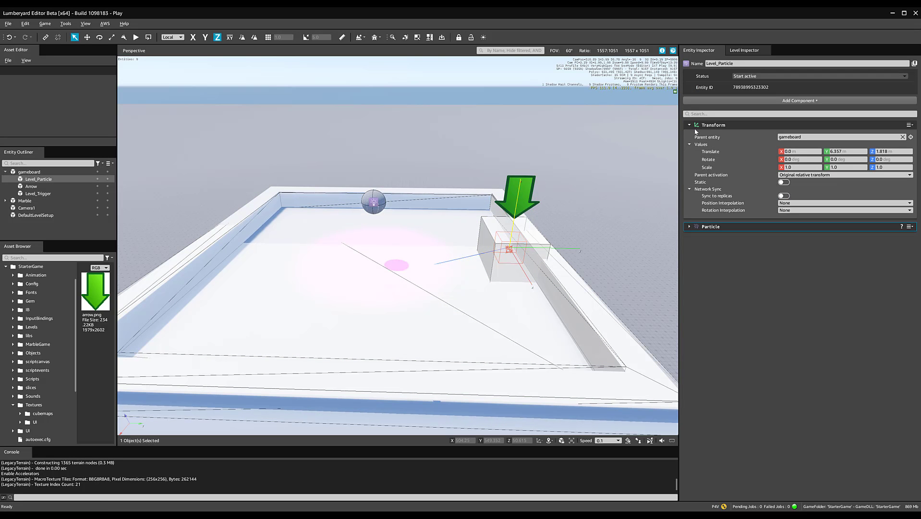
click(689, 125)
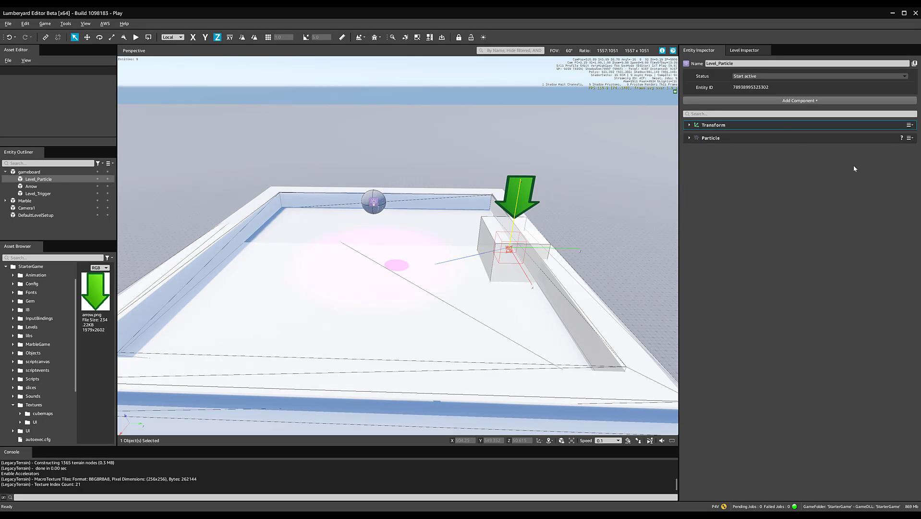
click(777, 100)
text(scr)
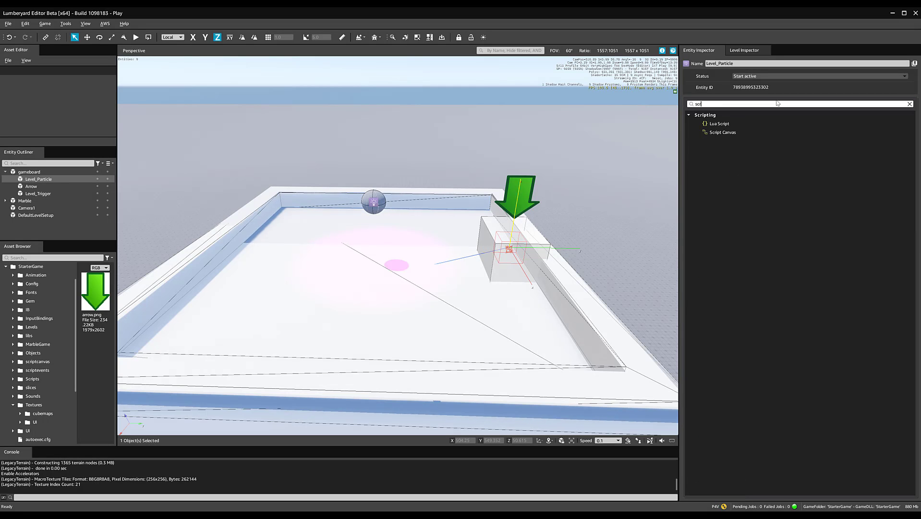
click(775, 130)
click(911, 163)
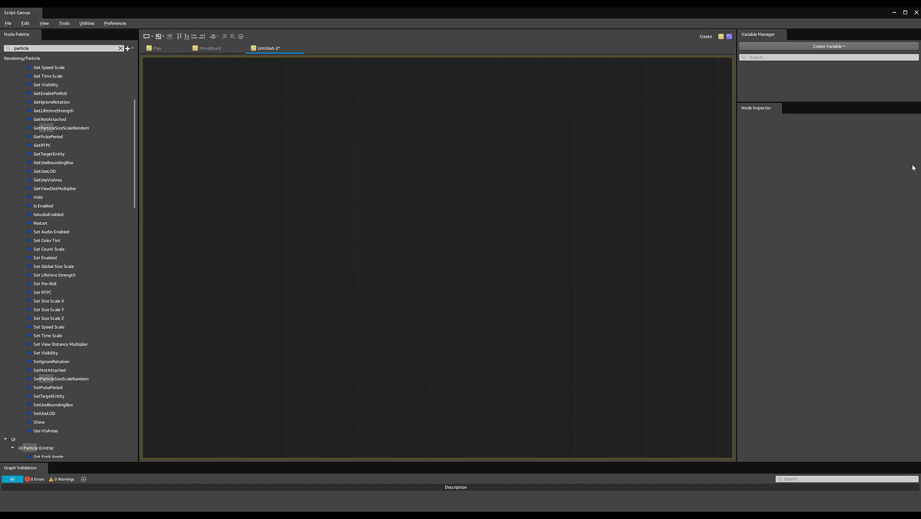
Save the new empty graph as PlayAndDestoryParticle in the scriptcanvas folder.
click(9, 23)
click(24, 83)
text(PlayAndDestoryParticle)
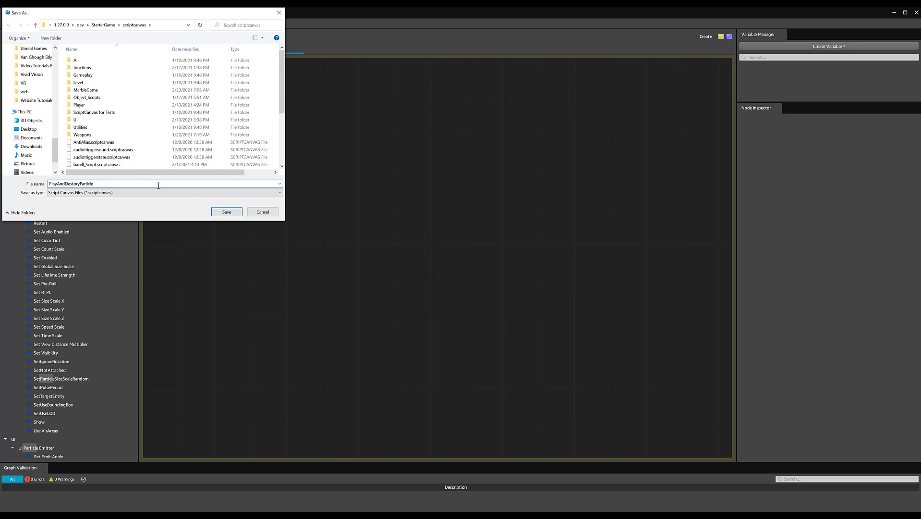
click(224, 211)
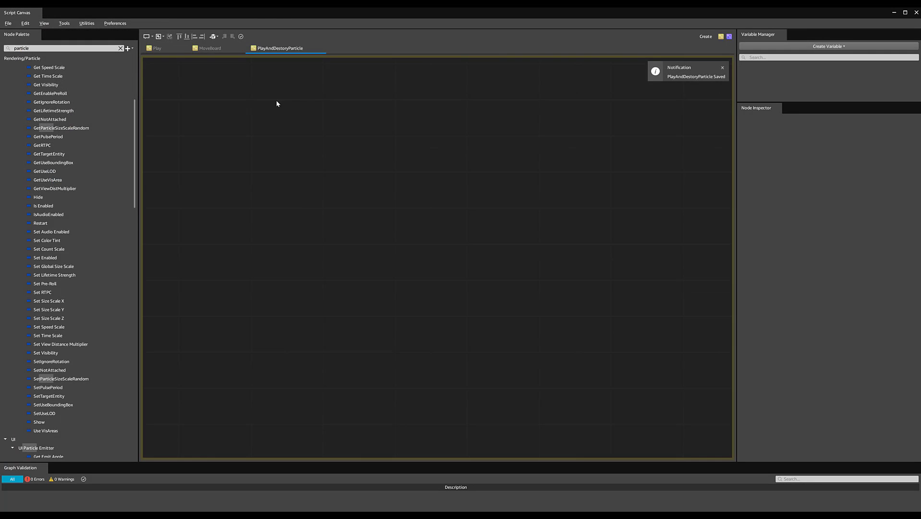
Cut the ungrouped particle visibility, delay and destroy nodes with their trigger and entity references from MoveBoard, and save that graph.
click(210, 48)
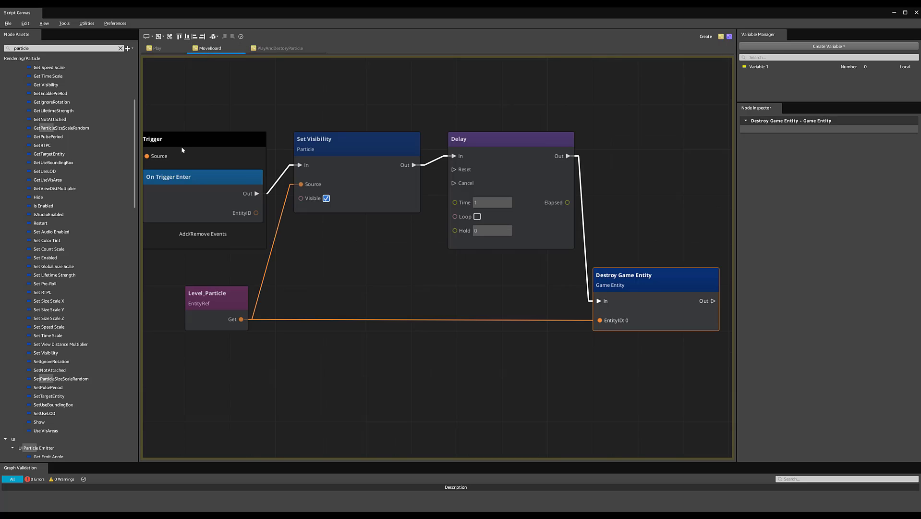
scroll(326, 275, down, 3)
drag(192, 170, 545, 316)
key(Delete)
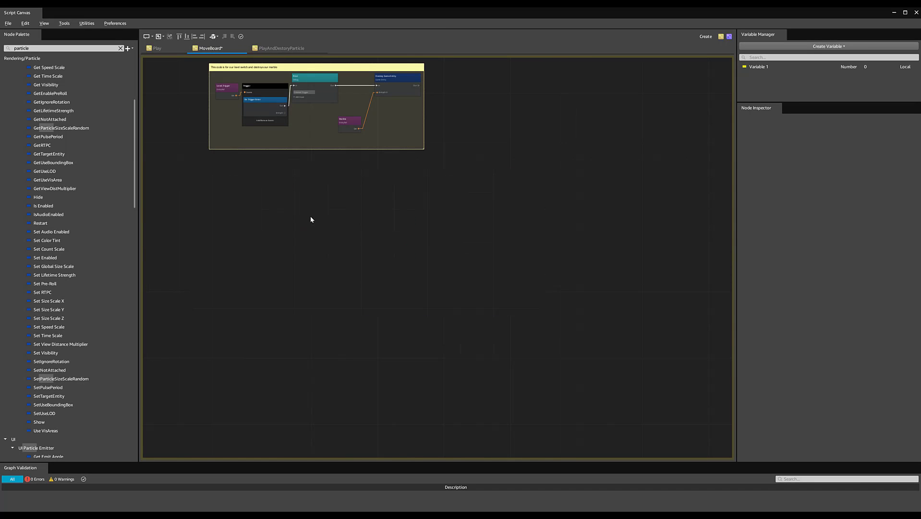
key(ctrl+s)
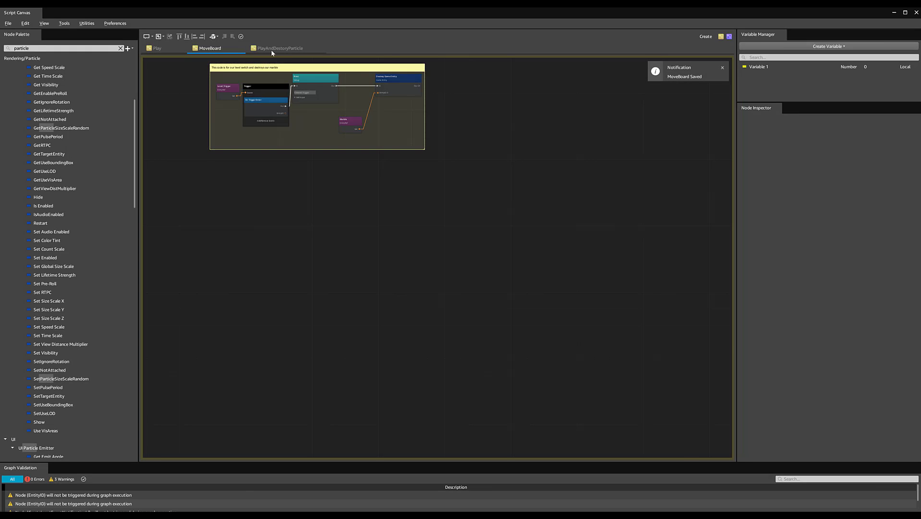
Paste the cut particle nodes into the PlayAndDestoryParticle graph and move them all slightly higher on the canvas.
click(271, 48)
key(ctrl+v)
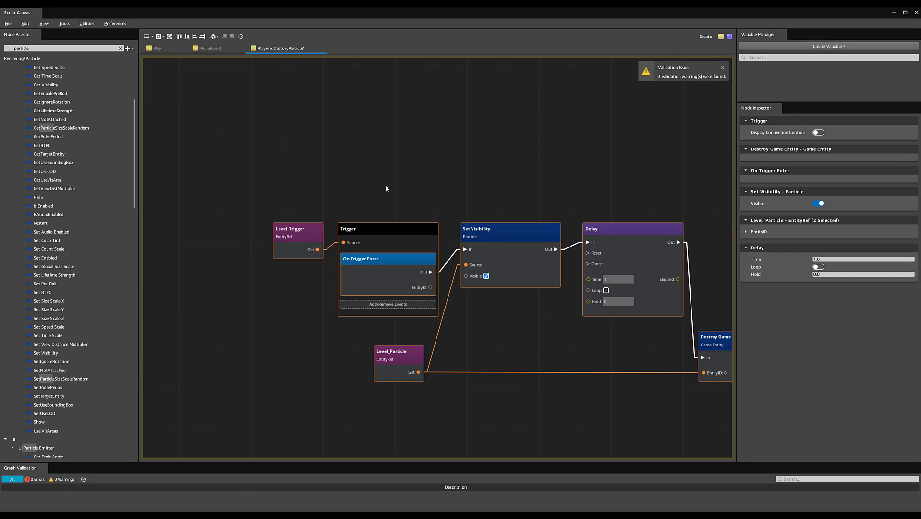
scroll(391, 183, down, 1)
middle_drag(399, 183, 339, 182)
drag(259, 177, 672, 392)
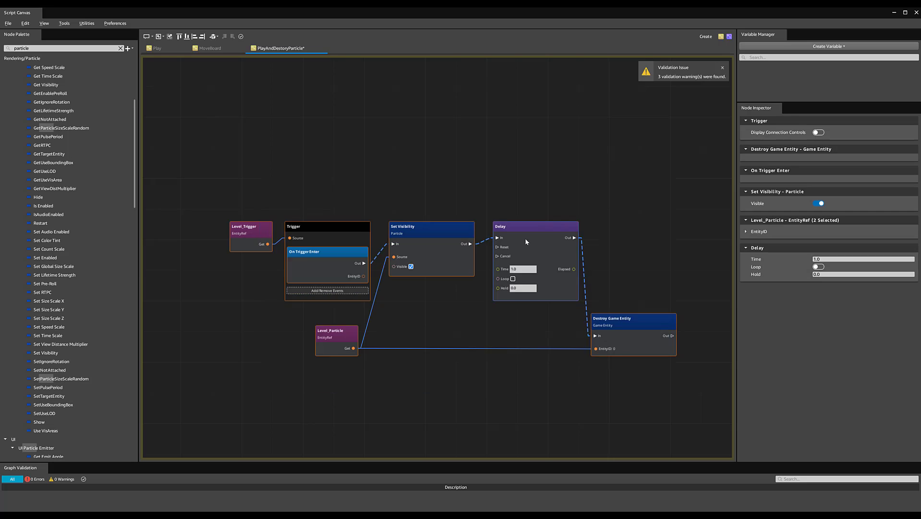
drag(524, 237, 515, 177)
Put the pasted nodes in a General group titled "Turns on Visibility of Particle and Destroys it" and save the graph.
right_click(434, 265)
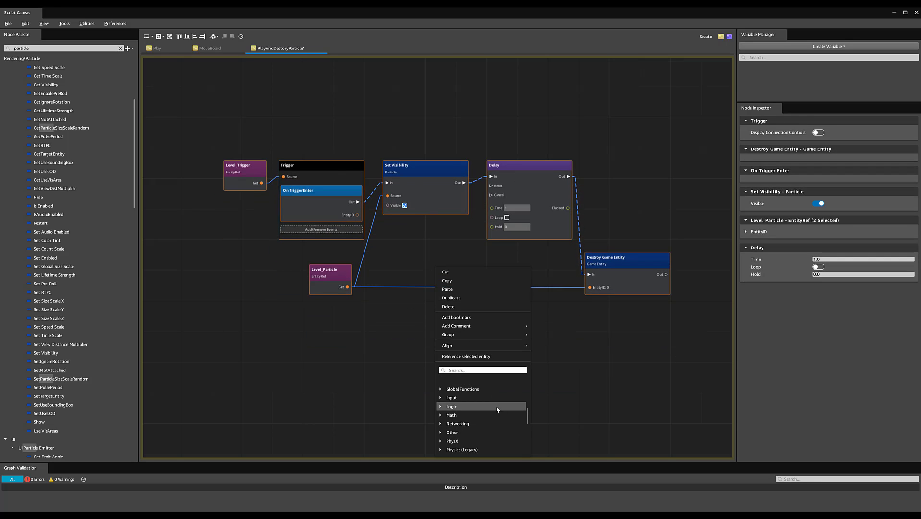
mouse_move(495, 335)
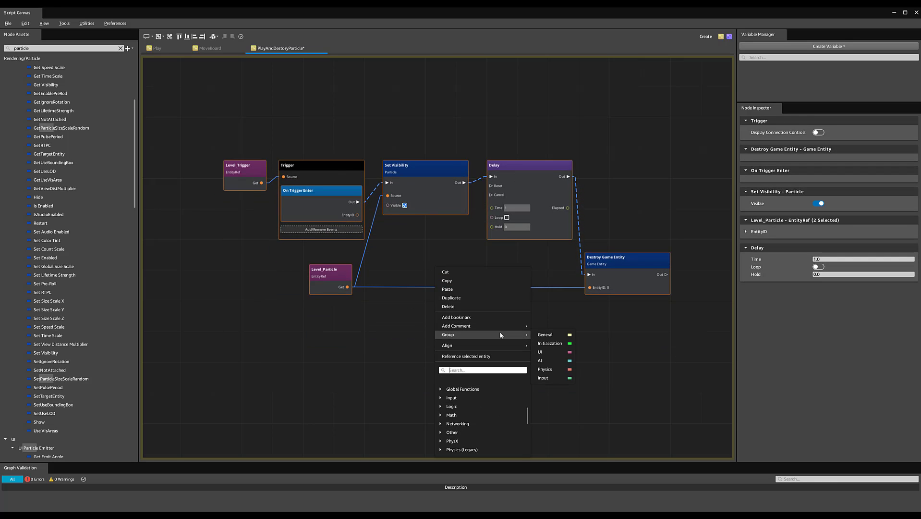
click(547, 335)
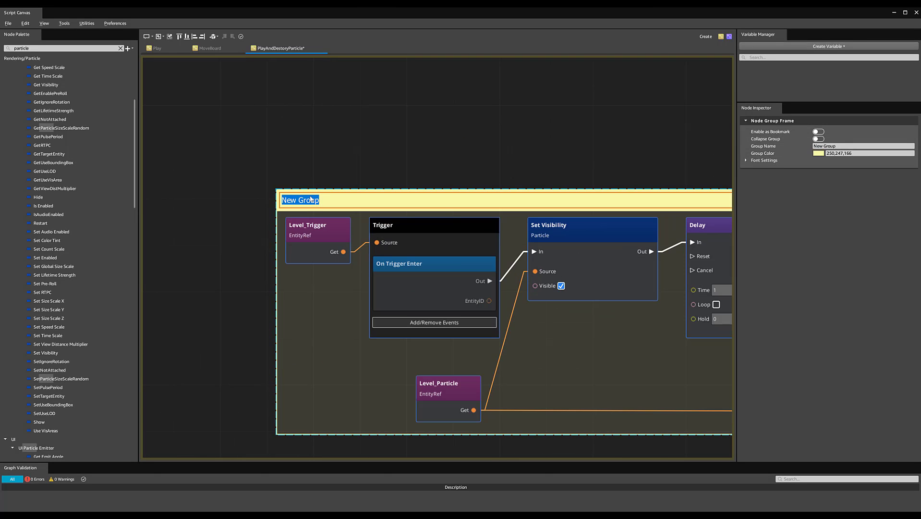
text(Surns on Visibility of Particle and Destroys it)
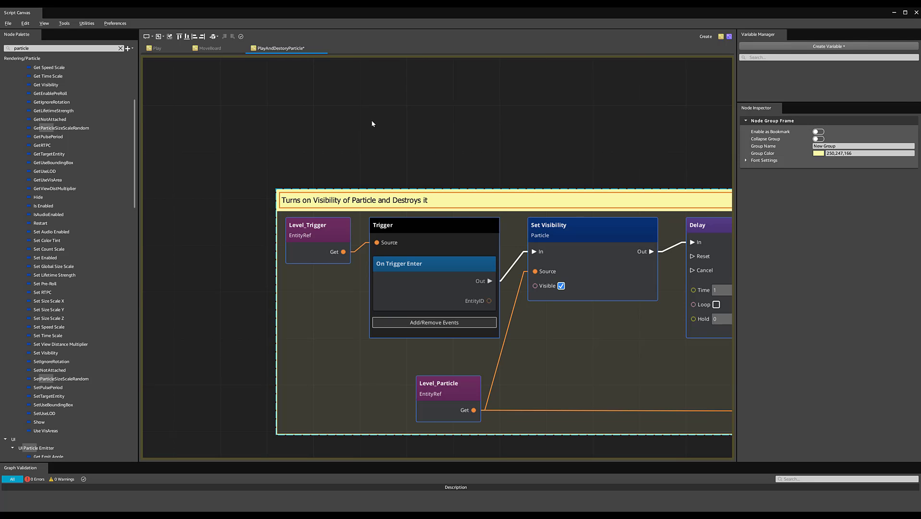
click(371, 120)
scroll(461, 226, down, 3)
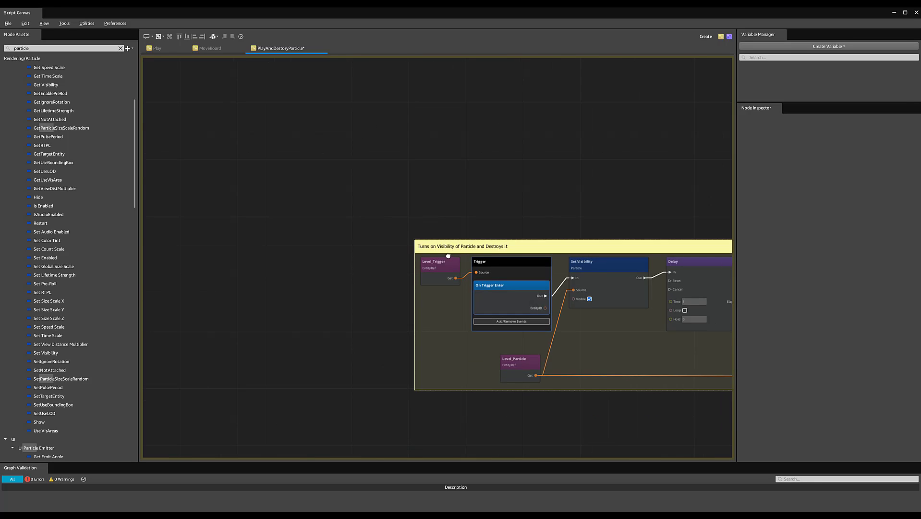
scroll(432, 250, up, 2)
key(ctrl+s)
Delete the Level_Particle reference node, move Destroy Game Entity up in line with Delay, and save PlayAndDestoryParticle.
scroll(355, 336, up, 2)
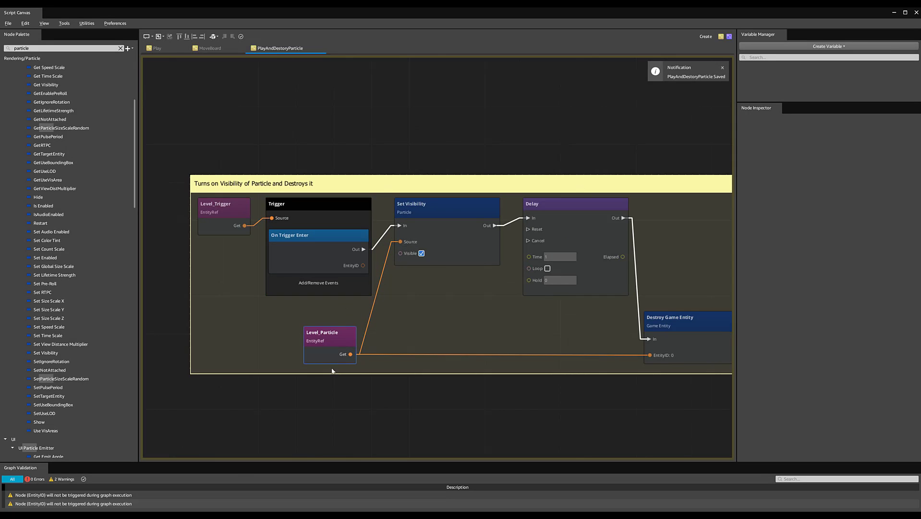
scroll(299, 350, up, 1)
click(297, 346)
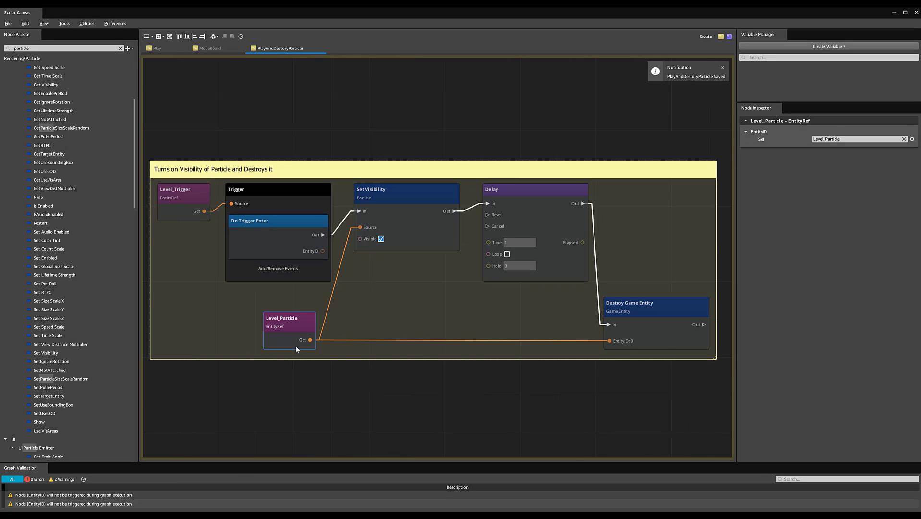
key(Delete)
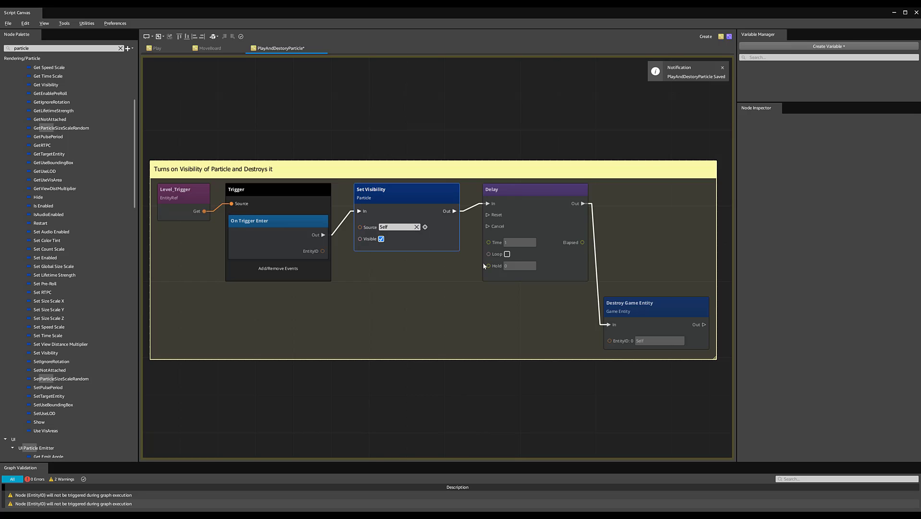
drag(648, 307, 648, 195)
click(640, 230)
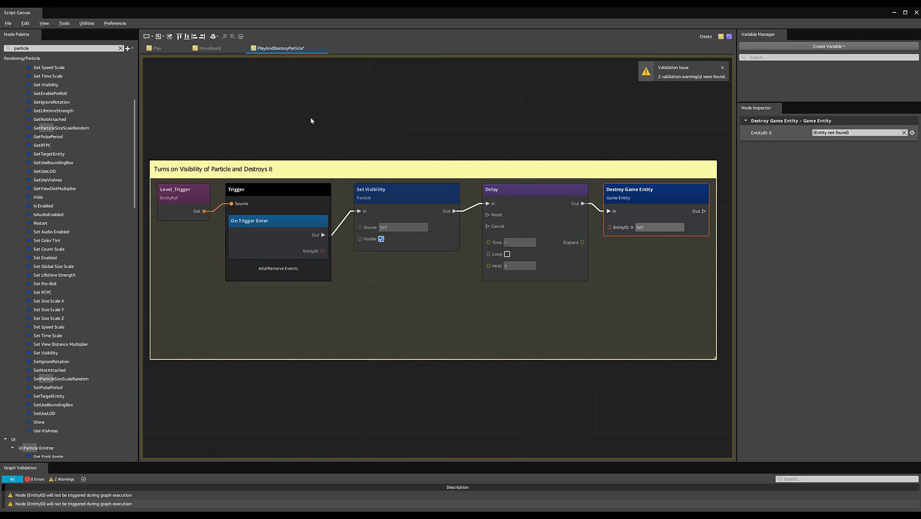
key(ctrl+s)
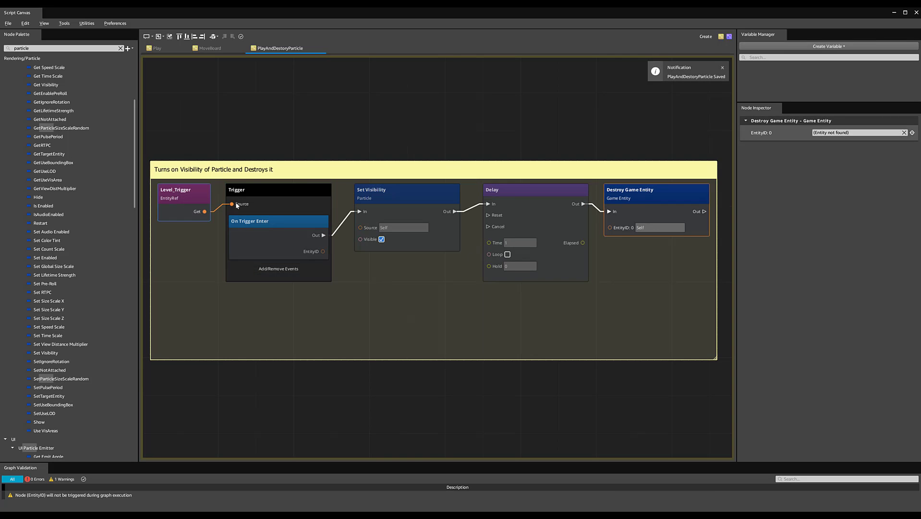
Return to the Lumberyard Editor, play-test the trigger with Level_Particle's own script, and exit game mode.
click(895, 14)
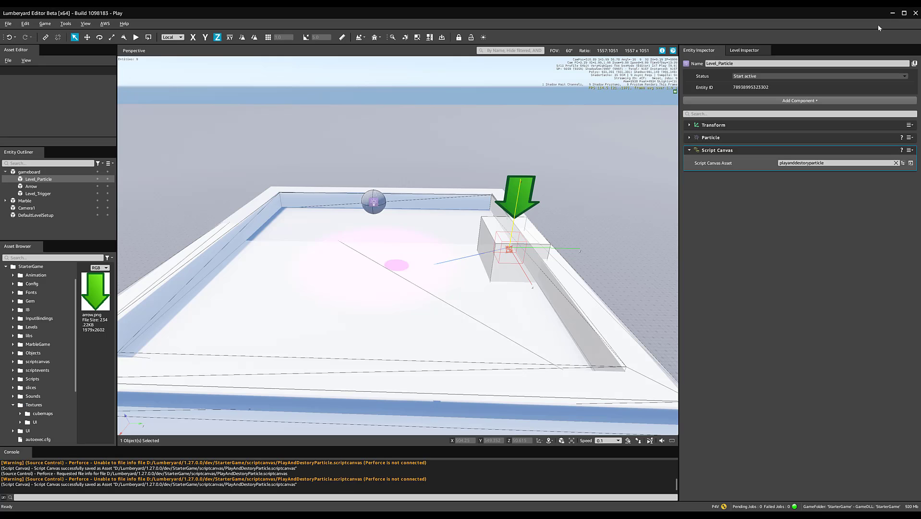
key(ctrl+g)
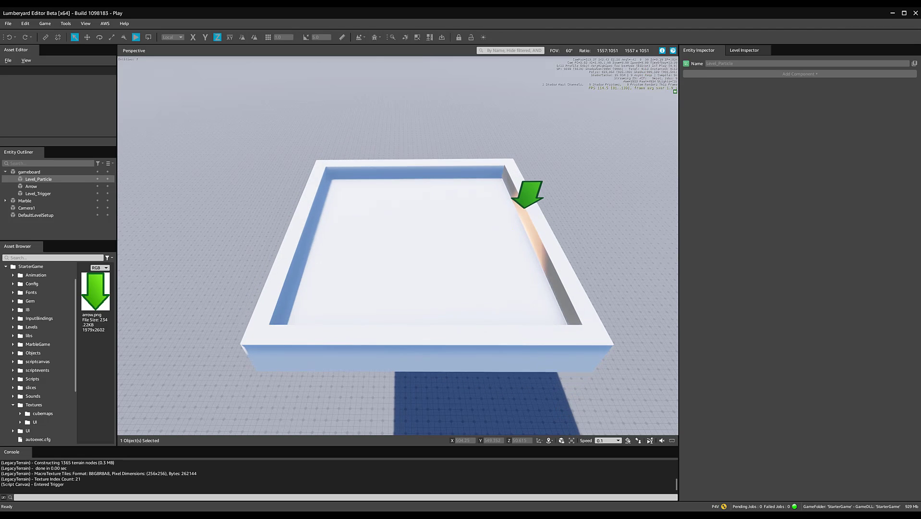
key(Escape)
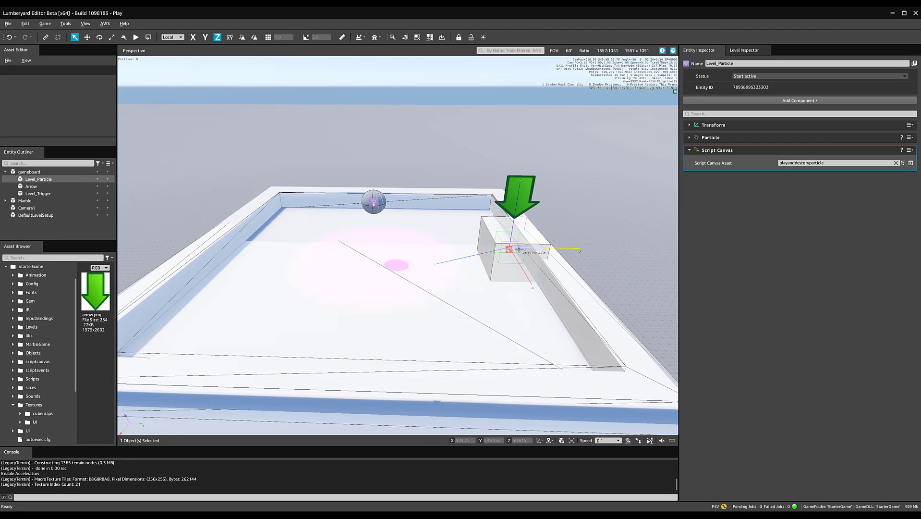